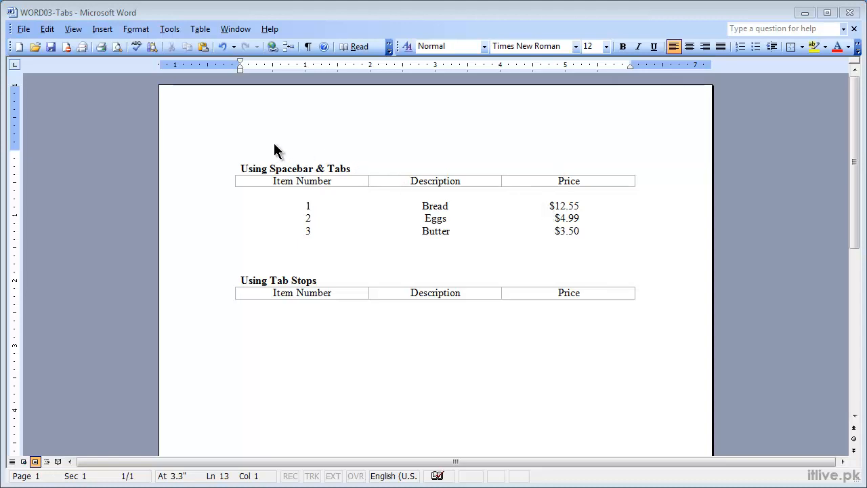
# Insert four tabs on the blank line above the "Using Spacebar & Tabs" heading.
pyautogui.click(242, 152)
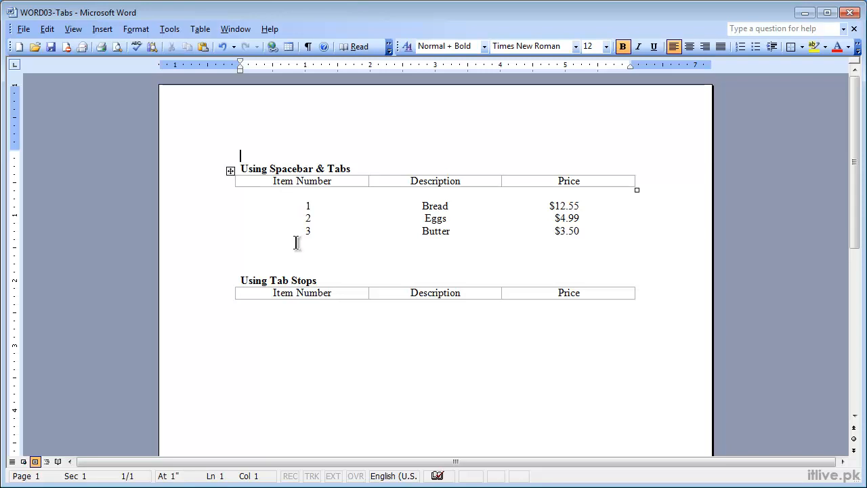
pyautogui.press('Tab')
pyautogui.press('Tab')
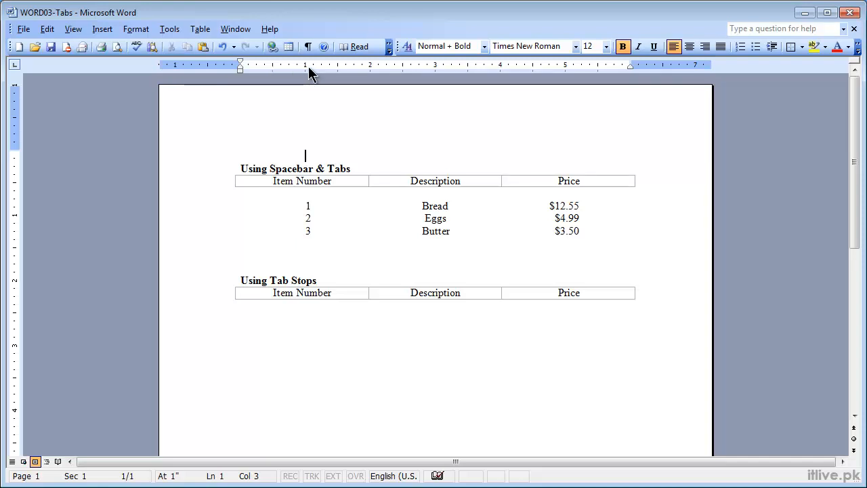
pyautogui.press('Tab')
pyautogui.press('Tab')
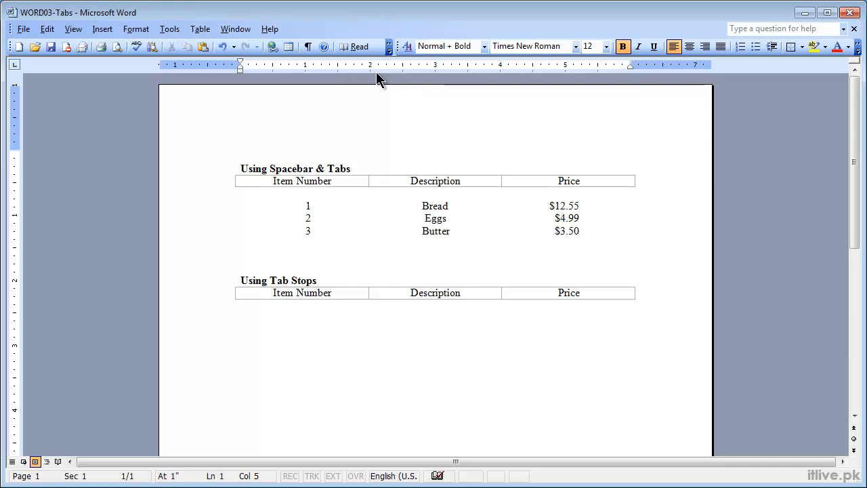
# Return to the start of the tabbed line, show the formatting marks to examine the tabs and spaces, and hide them again.
pyautogui.press('BackSpace')
pyautogui.press('BackSpace')
pyautogui.press('BackSpace')
pyautogui.press('BackSpace')
pyautogui.click(308, 48)
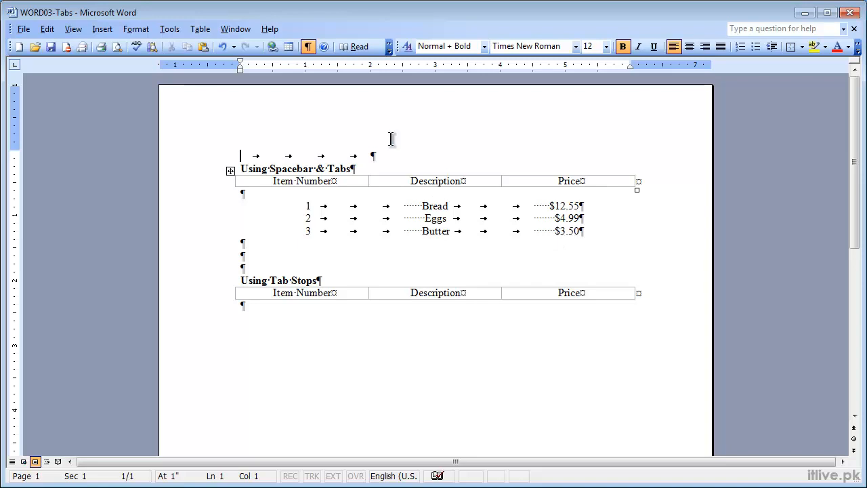
pyautogui.click(308, 47)
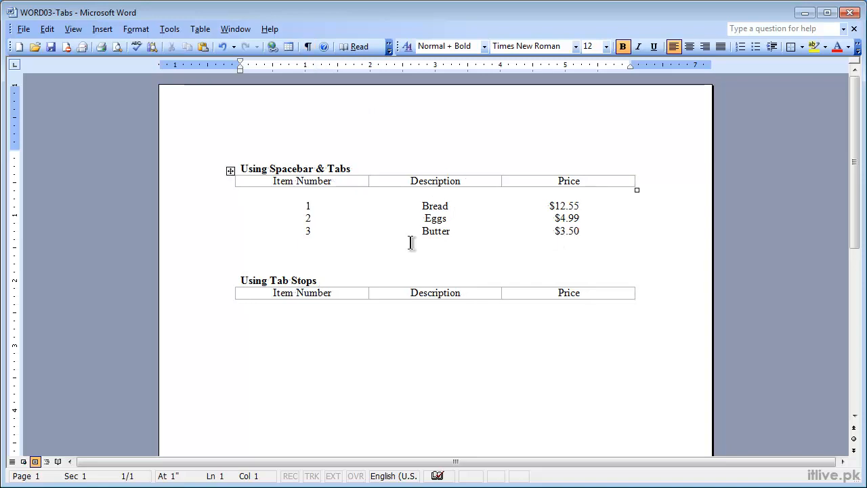
# Add the word "Sandwich" after "Bread" in the first item row under "Using Spacebar & Tabs".
pyautogui.click(459, 205)
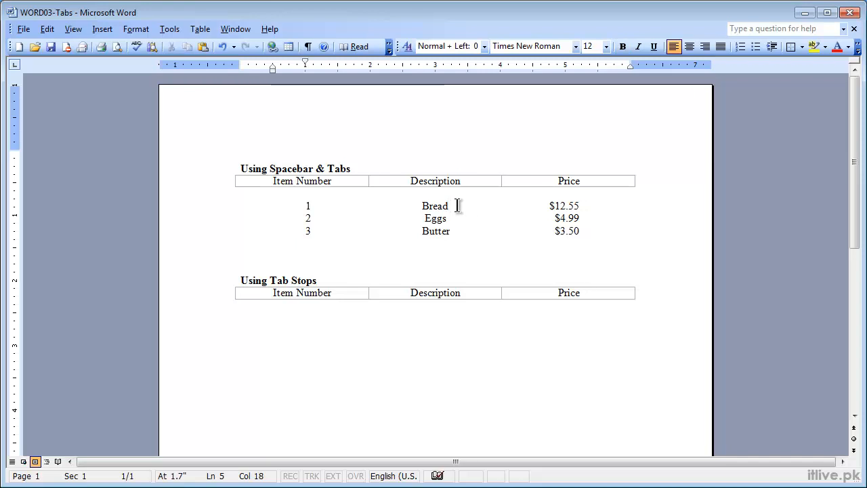
pyautogui.write('Sandwi')
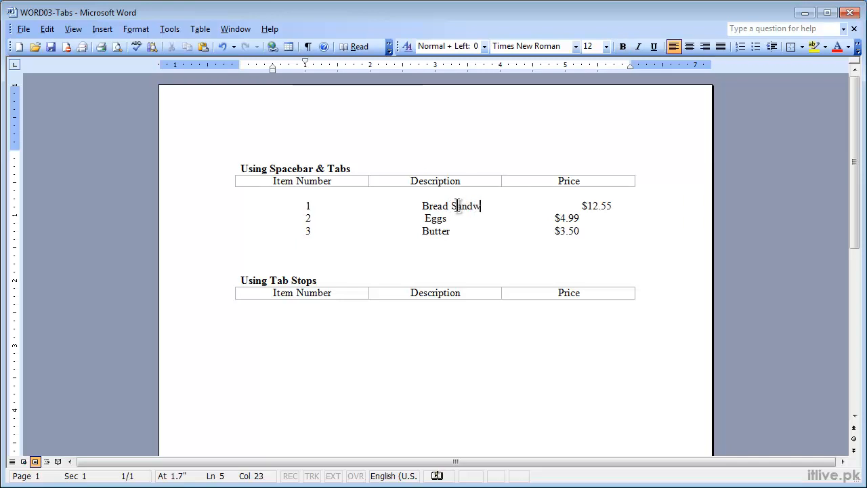
pyautogui.write('ch')
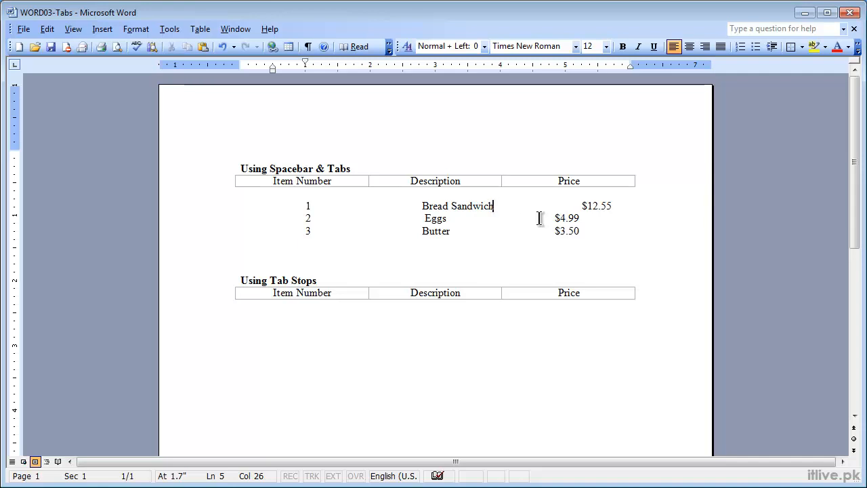
# Adjust the spaces and tabs before $12.55 so it lines up with the prices below it.
pyautogui.click(581, 206)
pyautogui.press('BackSpace')
pyautogui.press('BackSpace')
pyautogui.press('BackSpace')
pyautogui.press('BackSpace')
pyautogui.press('BackSpace')
pyautogui.press('BackSpace')
pyautogui.press('BackSpace')
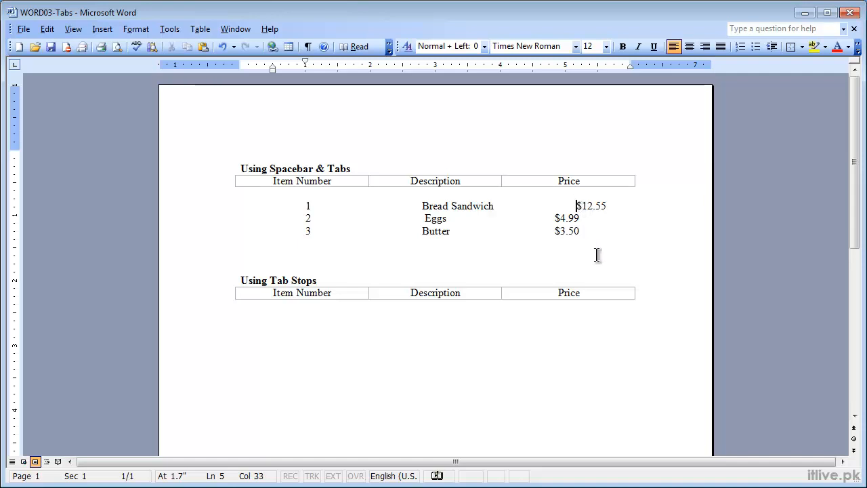
pyautogui.press('BackSpace')
pyautogui.press('Tab')
pyautogui.press('Tab')
pyautogui.press('BackSpace')
pyautogui.press('BackSpace')
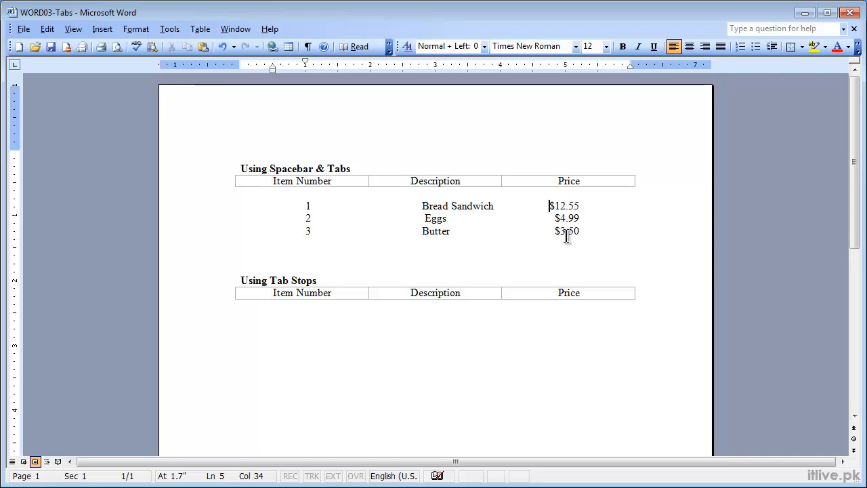
# Remove "Sandwich" from the Bread row and insert a tab to realign its price with the other prices.
pyautogui.click(499, 206)
pyautogui.press('BackSpace')
pyautogui.press('BackSpace')
pyautogui.press('BackSpace')
pyautogui.press('BackSpace')
pyautogui.press('BackSpace')
pyautogui.press('BackSpace')
pyautogui.press('BackSpace')
pyautogui.press('BackSpace')
pyautogui.press('BackSpace')
pyautogui.press('BackSpace')
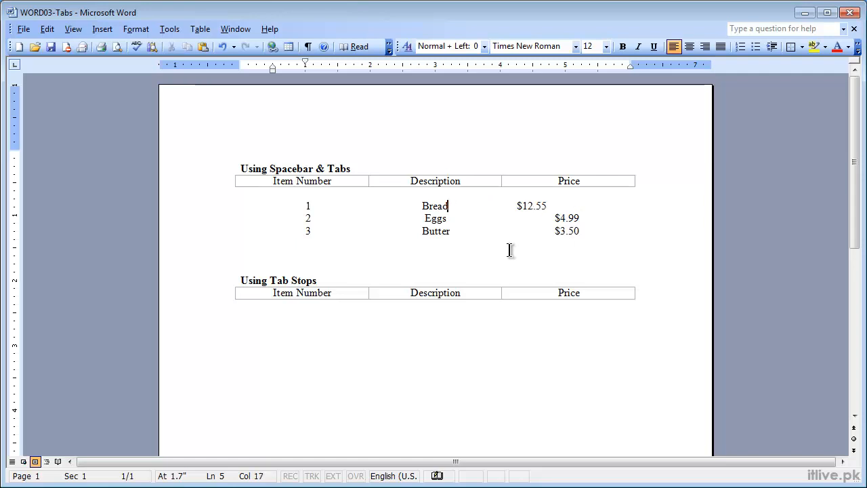
pyautogui.press('Tab')
# Below the "Using Tab Stops" table header, leave a blank line and enter a tab-separated row with 1, Bread and $12.55.
pyautogui.click(256, 323)
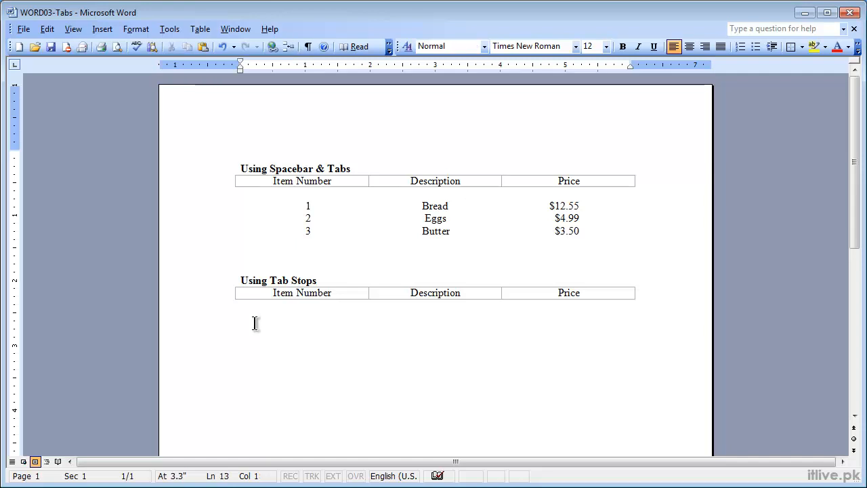
pyautogui.press('Tab')
pyautogui.press('Return')
pyautogui.press('Tab')
pyautogui.write('1')
pyautogui.press('Tab')
pyautogui.write('Bread')
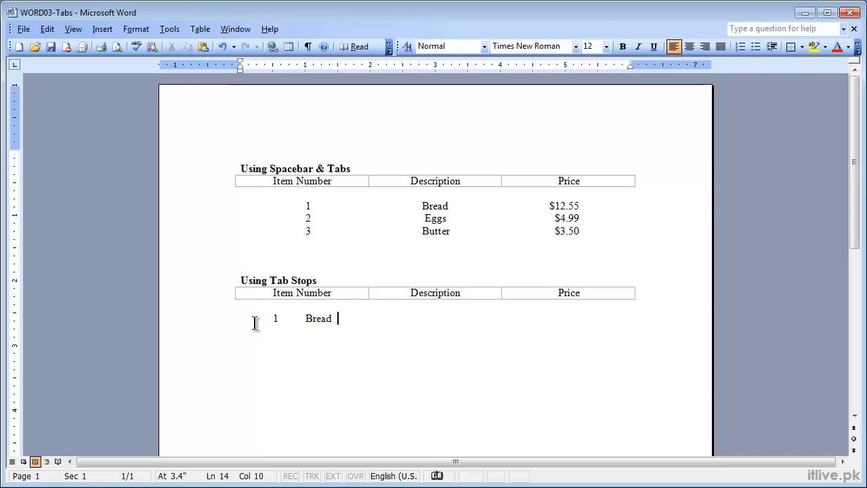
pyautogui.write(' $12.55')
# Add a second tab-separated row with 2, Eggs and $4.99.
pyautogui.press('Return')
pyautogui.press('Tab')
pyautogui.write('2')
pyautogui.press('Tab')
pyautogui.write('Eggs')
pyautogui.press('Tab')
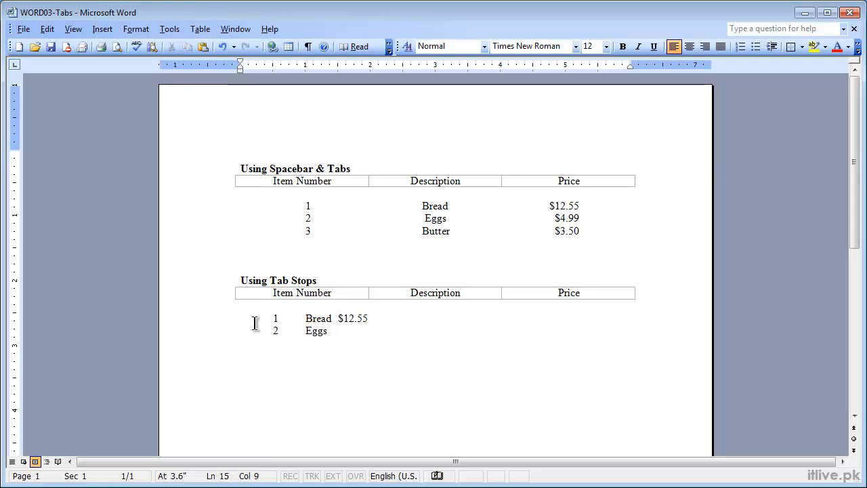
pyautogui.write('4.99')
# Add a third tab-separated row with 3, Butter and $3.50.
pyautogui.press('Tab')
pyautogui.write('4')
pyautogui.press('BackSpace')
pyautogui.write('3\tButter\t')
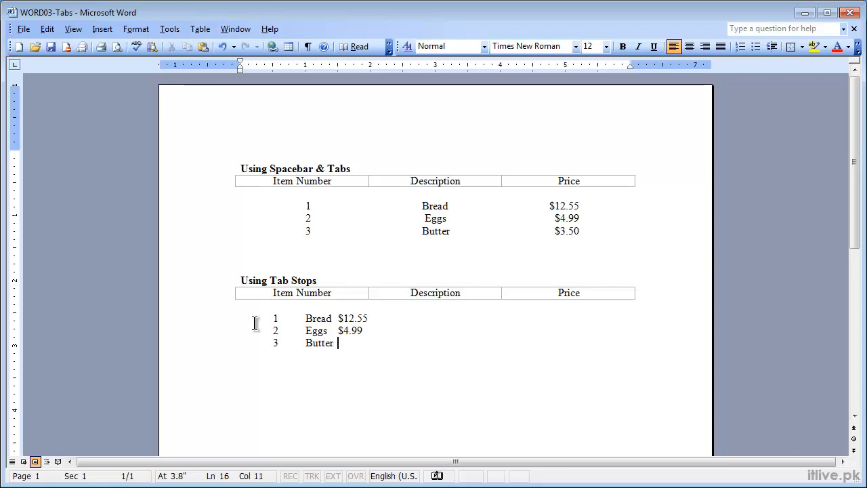
pyautogui.write('$')
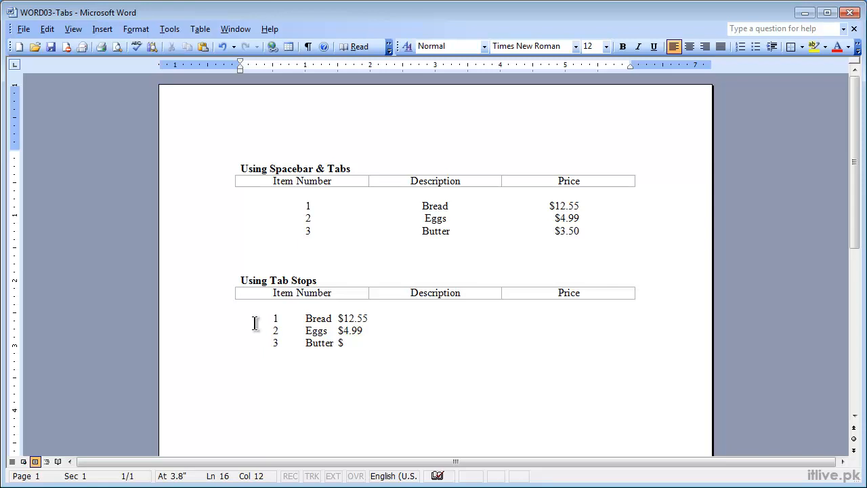
pyautogui.write('3.50')
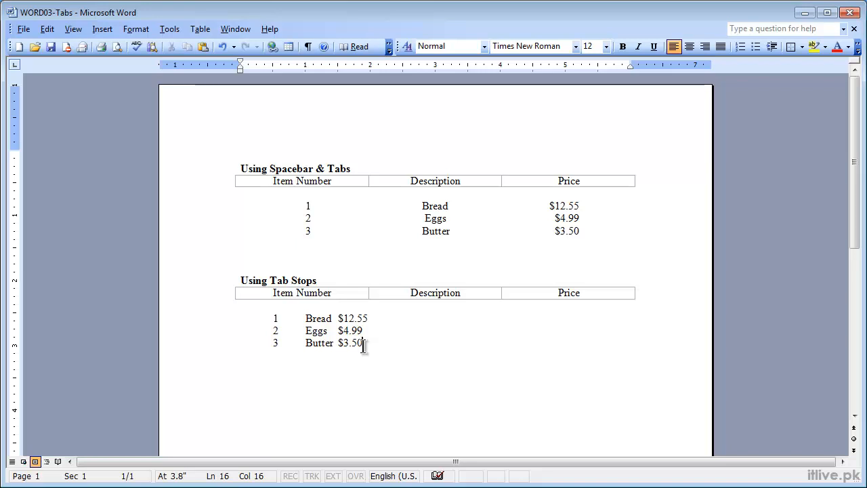
# Give the three new item rows a left tab stop at 1" and a center tab stop at 3".
pyautogui.moveTo(363, 343); pyautogui.dragTo(241, 318)
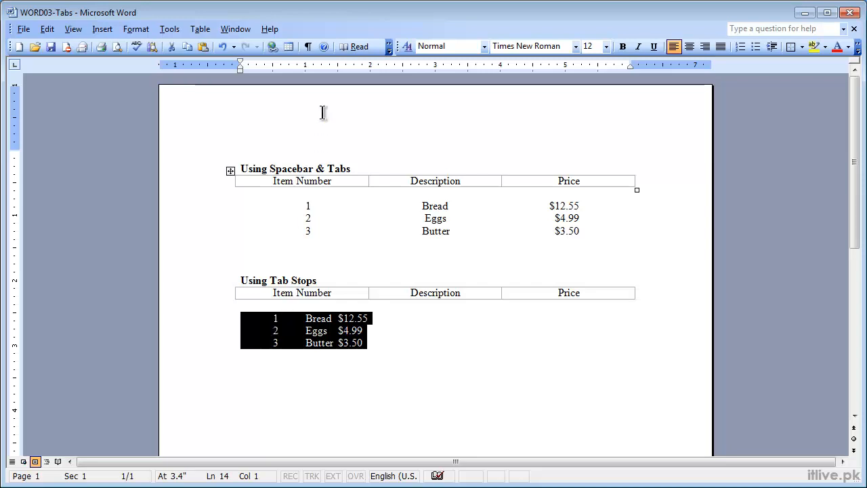
pyautogui.click(303, 70)
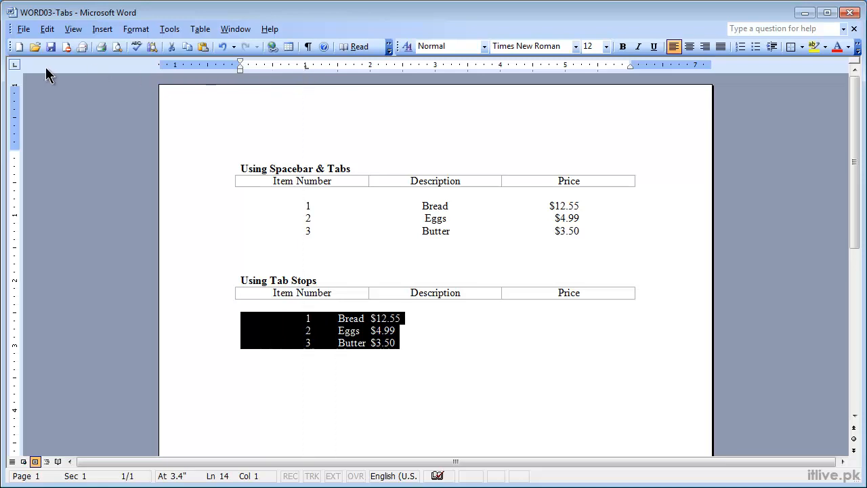
pyautogui.click(14, 65)
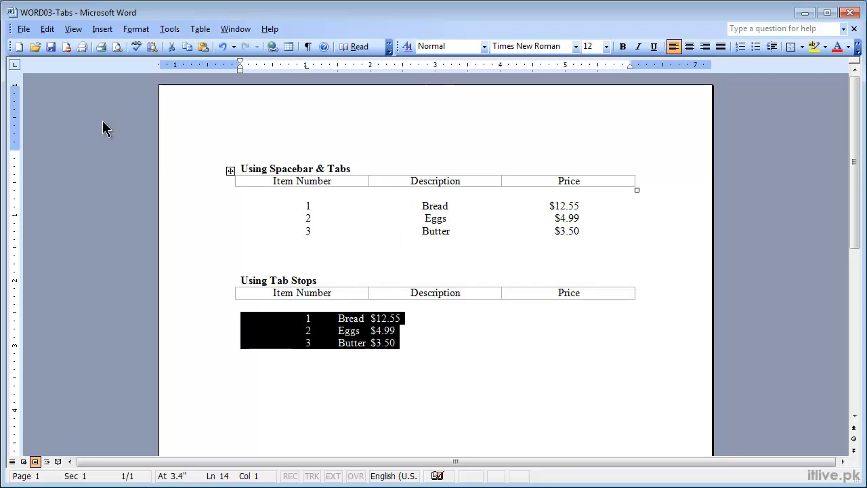
pyautogui.click(15, 64)
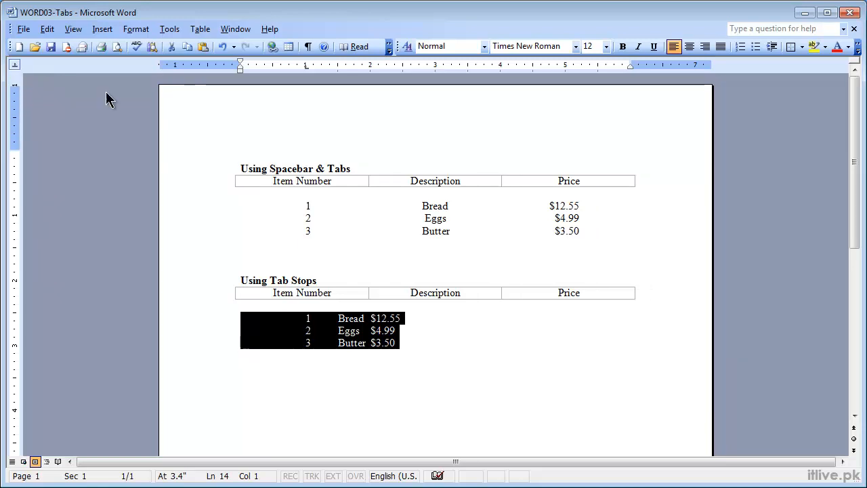
pyautogui.click(435, 70)
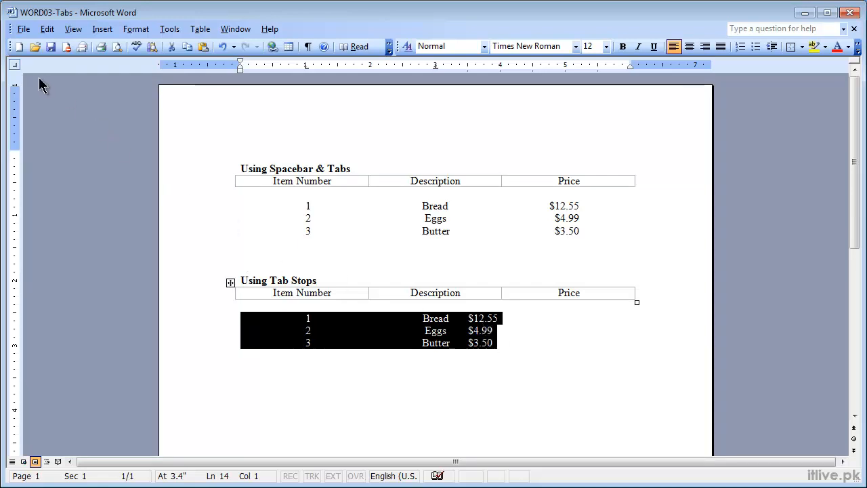
# Add a decimal tab stop at 5" to the three selected item rows to align the prices, then deselect them.
pyautogui.click(15, 66)
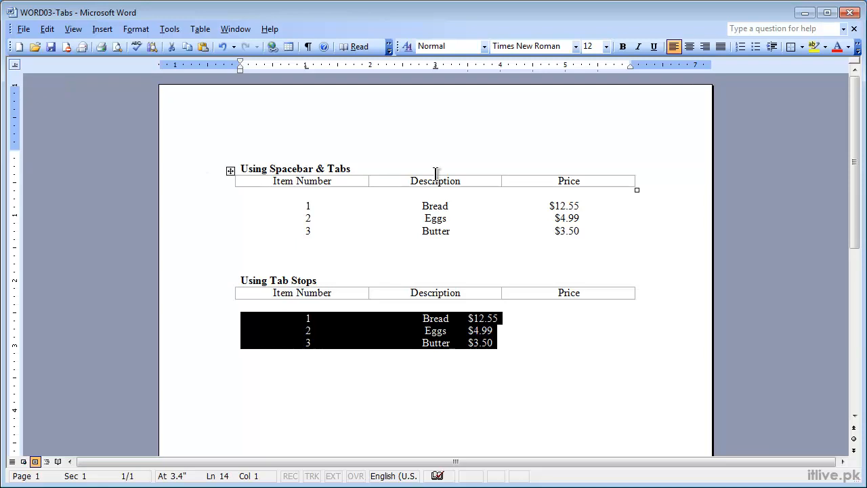
pyautogui.click(567, 72)
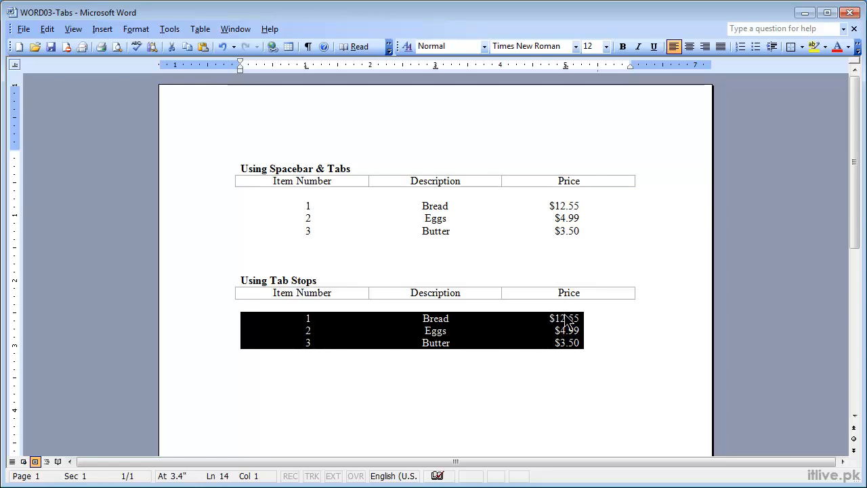
pyautogui.click(580, 378)
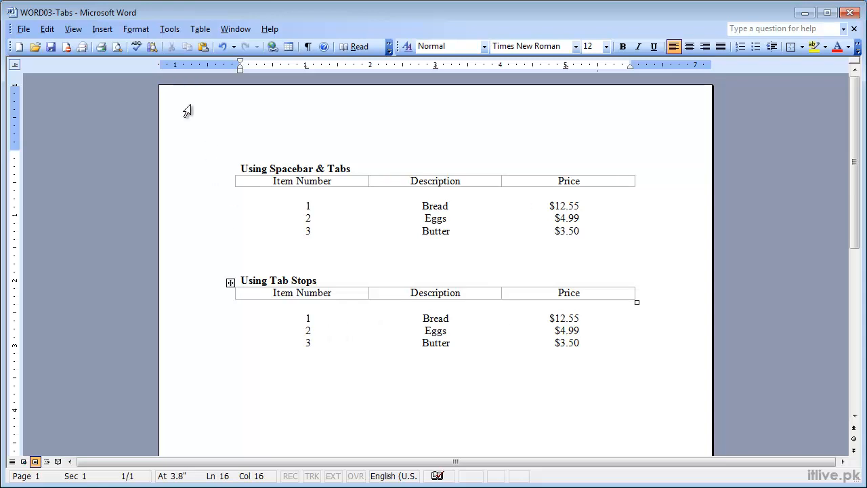
# Review the alignment of the Butter row's 3" and 5" tab stops in the Tabs settings, and close them without changes.
pyautogui.click(144, 32)
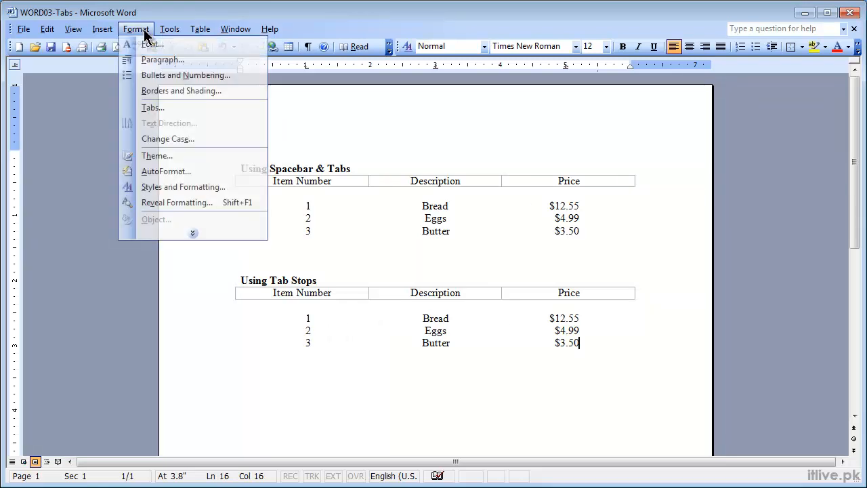
pyautogui.click(149, 108)
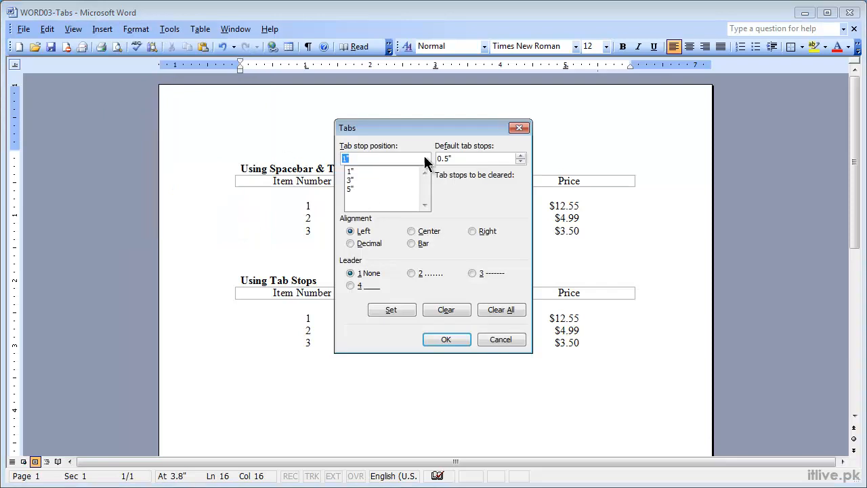
pyautogui.moveTo(405, 125); pyautogui.dragTo(694, 166)
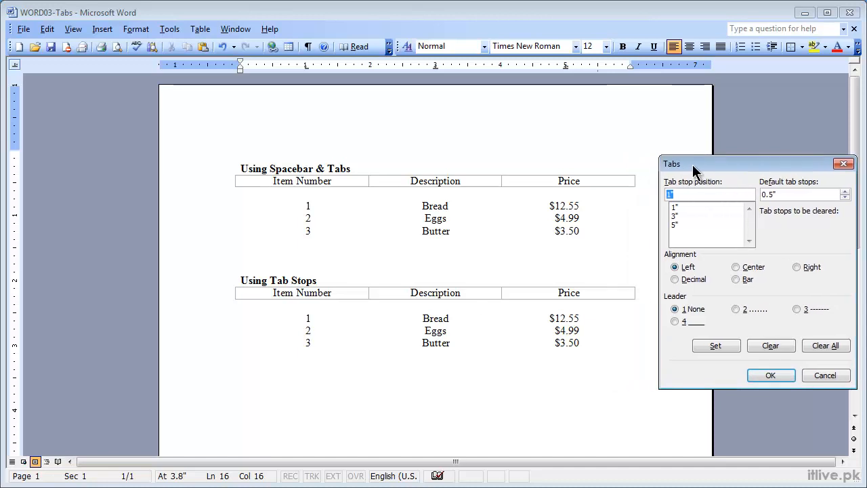
pyautogui.click(682, 214)
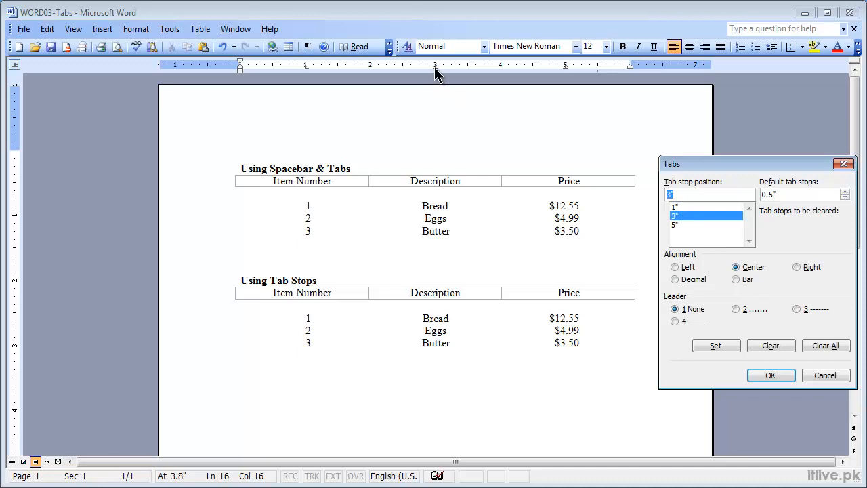
pyautogui.click(683, 224)
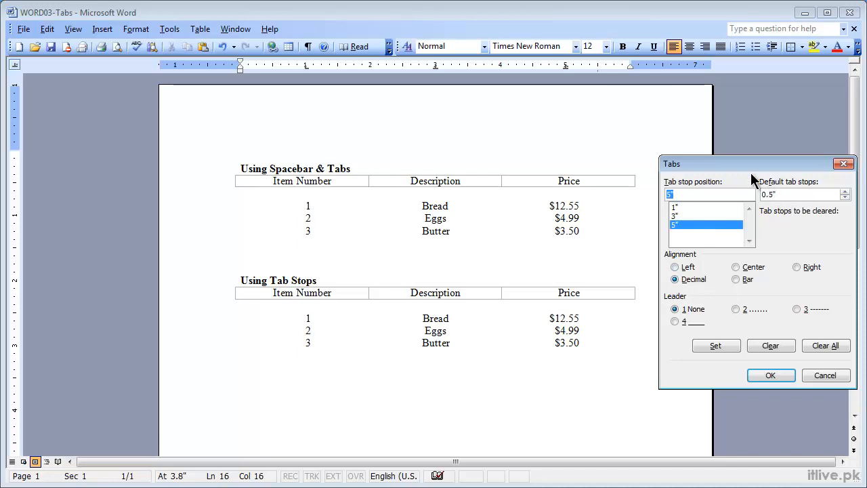
pyautogui.moveTo(726, 165); pyautogui.dragTo(621, 163)
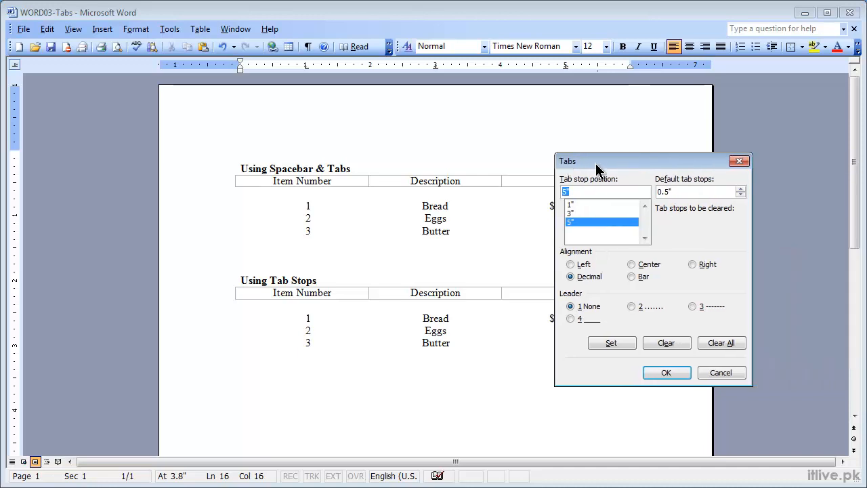
pyautogui.click(739, 373)
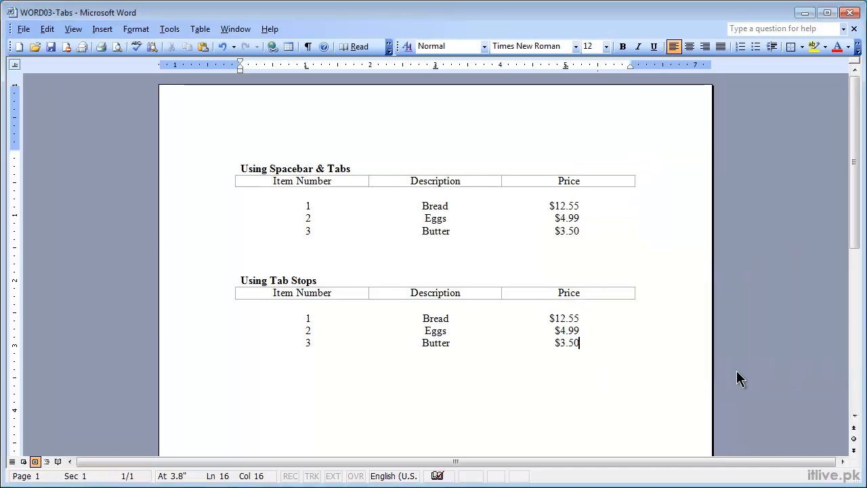
# Clear all custom tab stops from the Butter row under "Using Tab Stops".
pyautogui.doubleClick(566, 67)
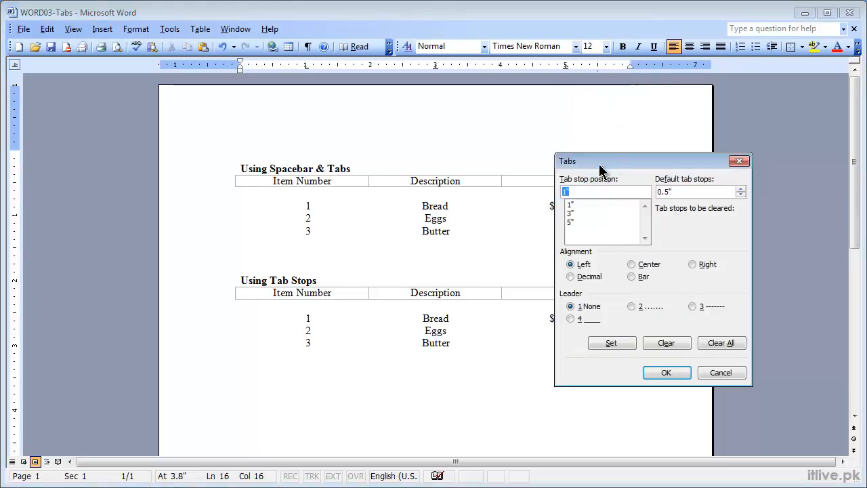
pyautogui.click(711, 343)
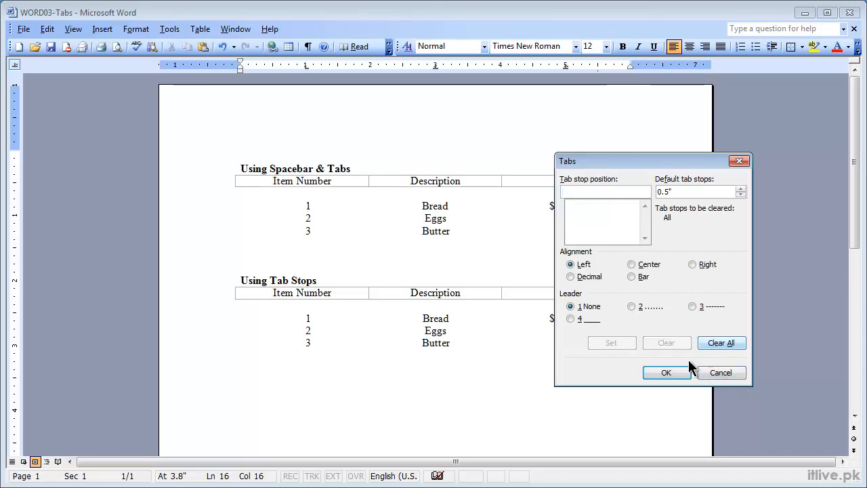
pyautogui.click(667, 373)
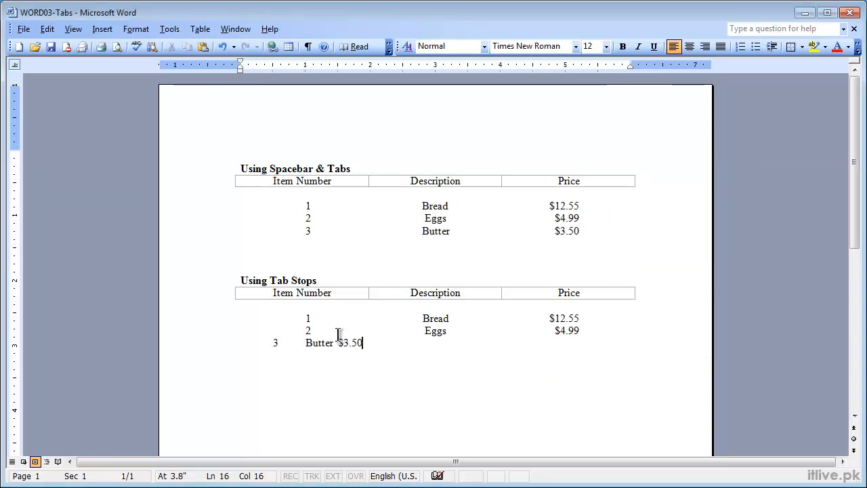
# Delete the three item rows under "Using Tab Stops" and start a fresh line below the header table.
pyautogui.moveTo(409, 344); pyautogui.dragTo(229, 316)
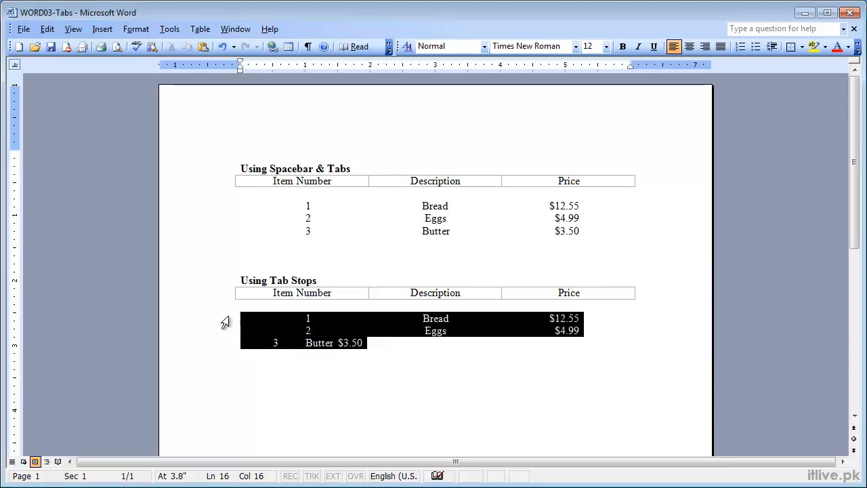
pyautogui.press('Delete')
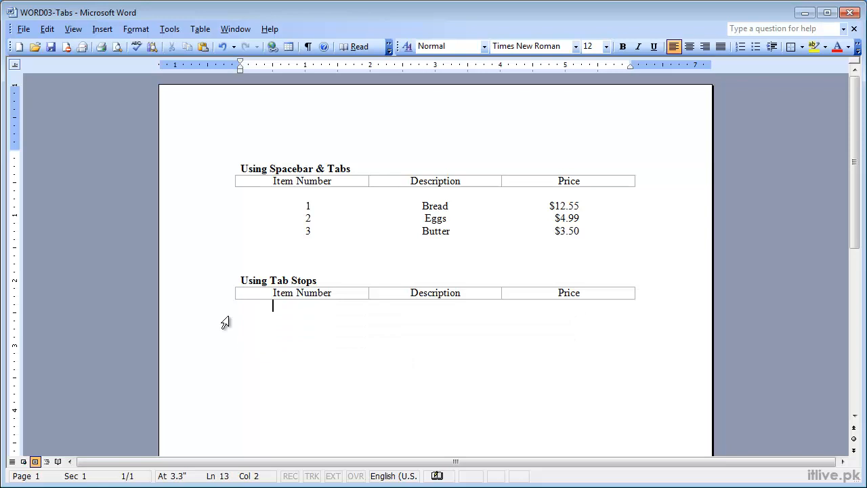
pyautogui.press('Return')
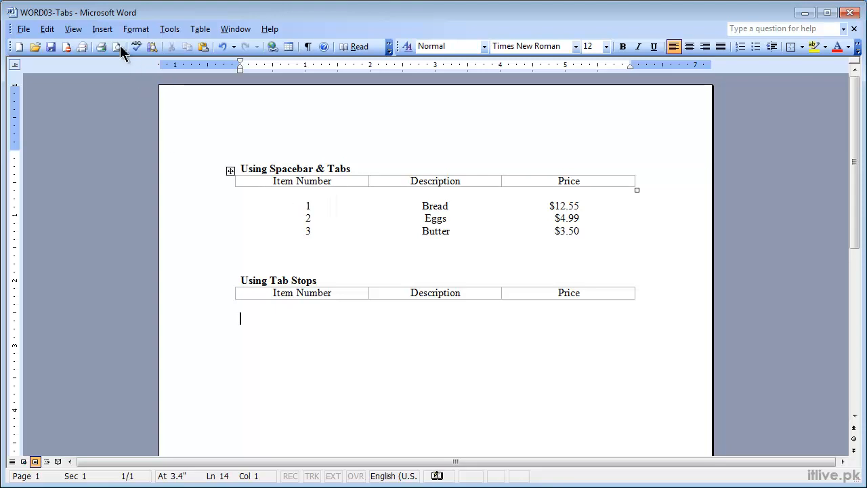
# Give the empty line below the second header a left tab stop at 1" and a center tab stop at 3".
pyautogui.click(135, 29)
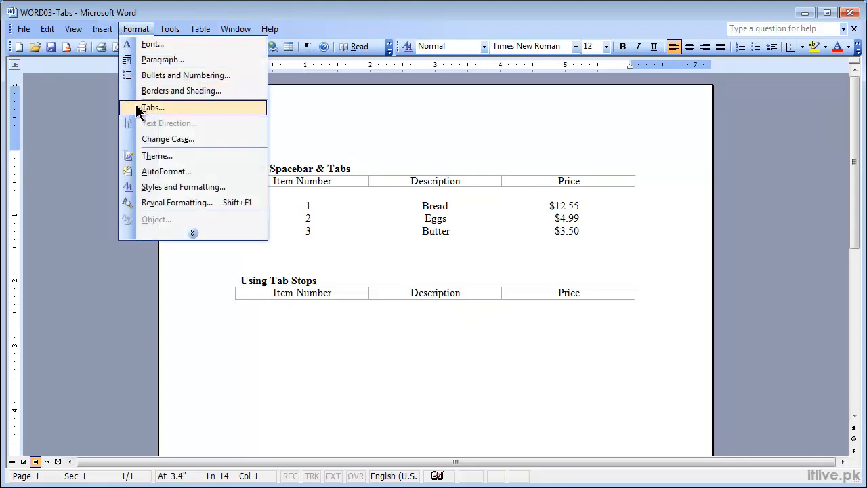
pyautogui.click(135, 107)
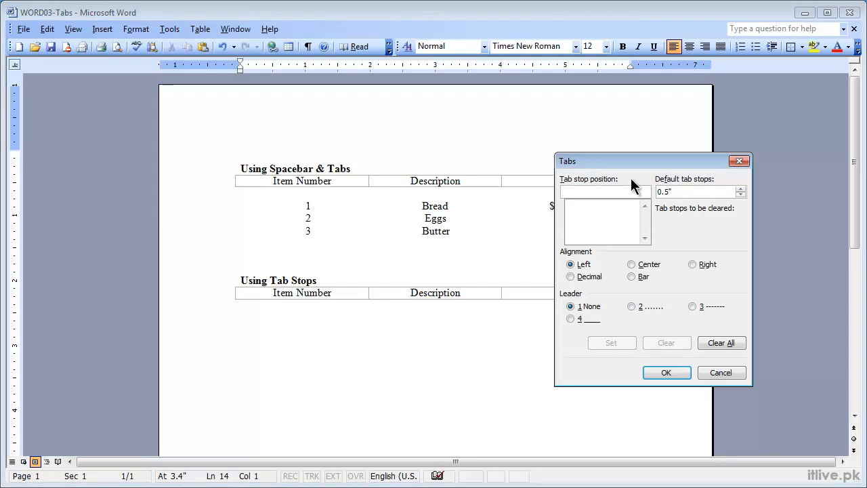
pyautogui.moveTo(619, 170); pyautogui.dragTo(715, 187)
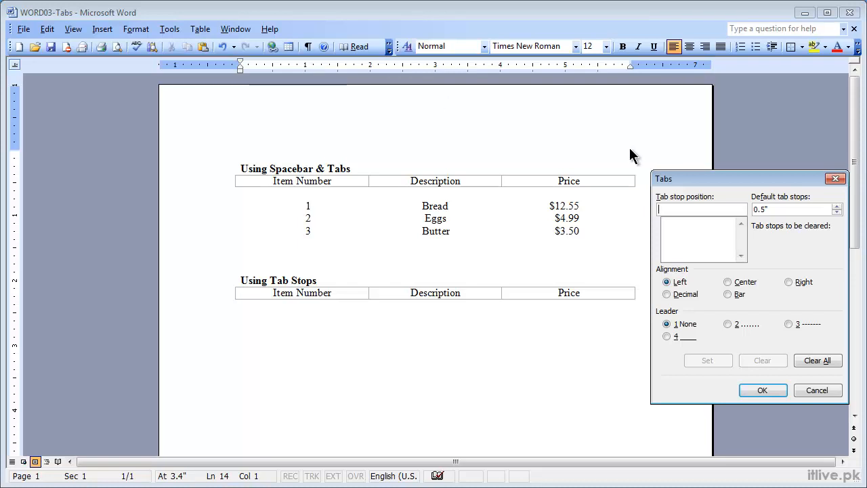
pyautogui.write('1')
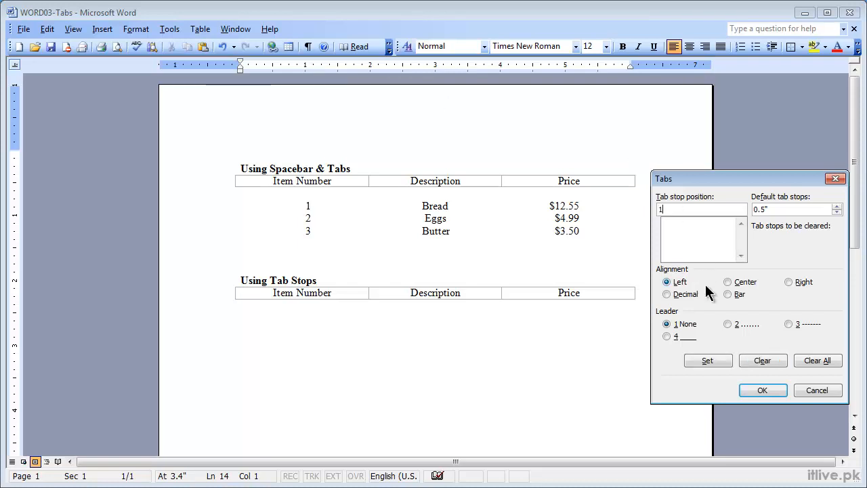
pyautogui.click(708, 360)
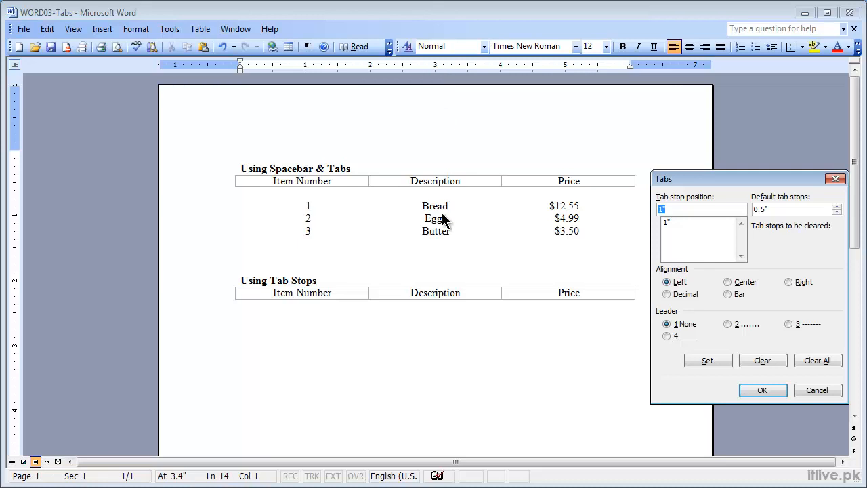
pyautogui.write('3')
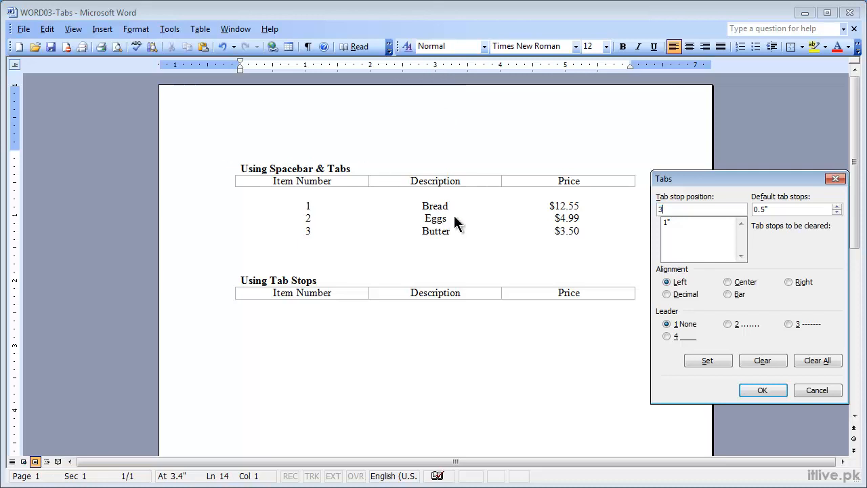
pyautogui.click(738, 285)
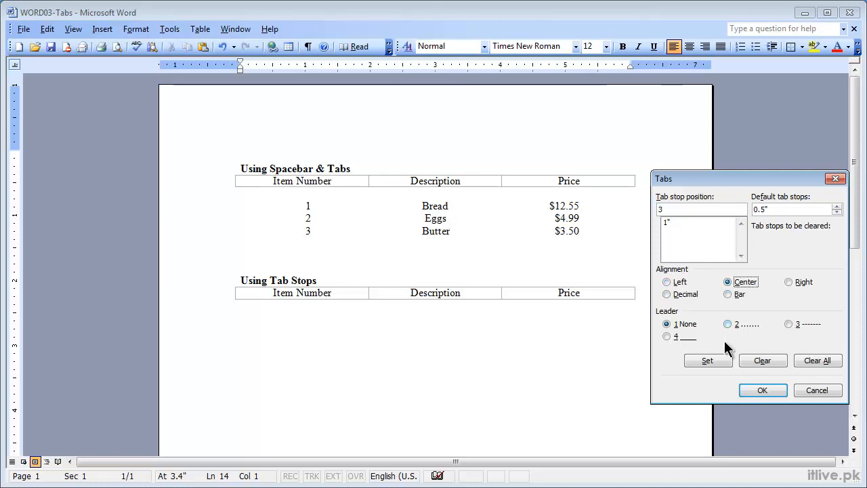
pyautogui.click(707, 360)
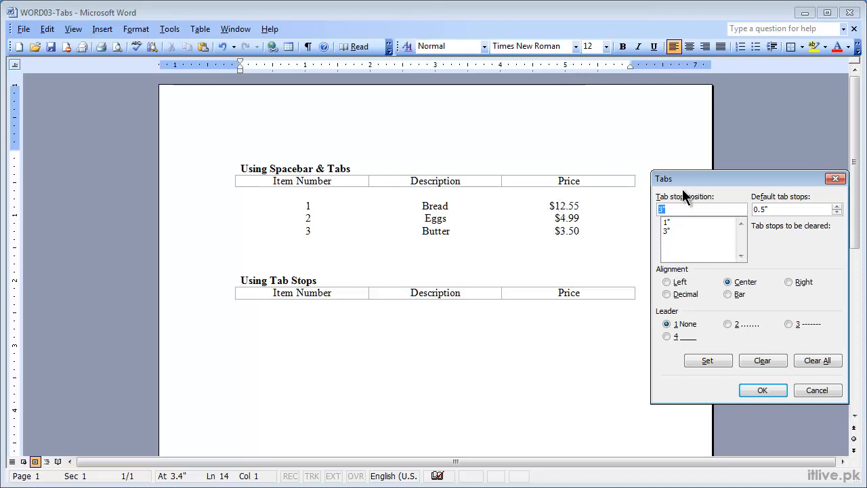
# Add a decimal tab stop at 5" to the same line and apply the tab settings.
pyautogui.write('5')
pyautogui.click(667, 294)
pyautogui.click(720, 362)
pyautogui.click(746, 385)
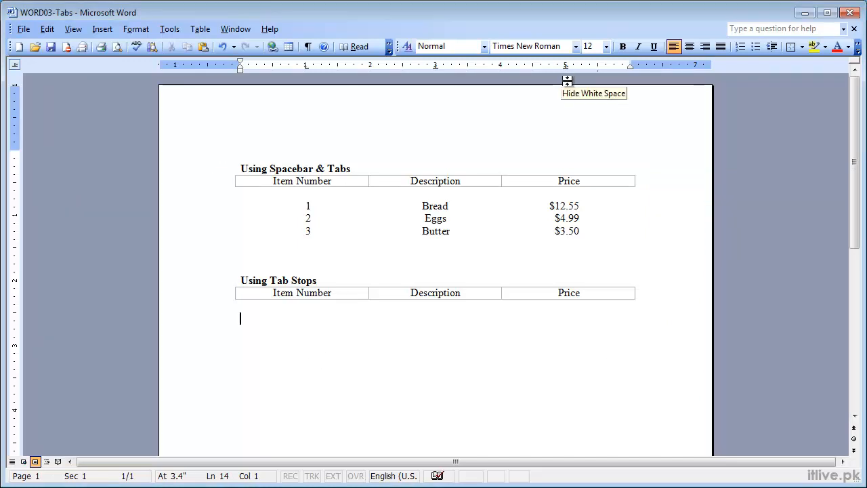
# Enter the first row at the tab stops with item 1, bread and $12.55, ending with a new line.
pyautogui.press('Tab')
pyautogui.write('1\tbread')
pyautogui.press('Tab')
pyautogui.write('$12.55')
pyautogui.press('Return')
# Enter the second row at the tab stops with item 2, Eggs and $4.99, ending with a new line.
pyautogui.press('Tab')
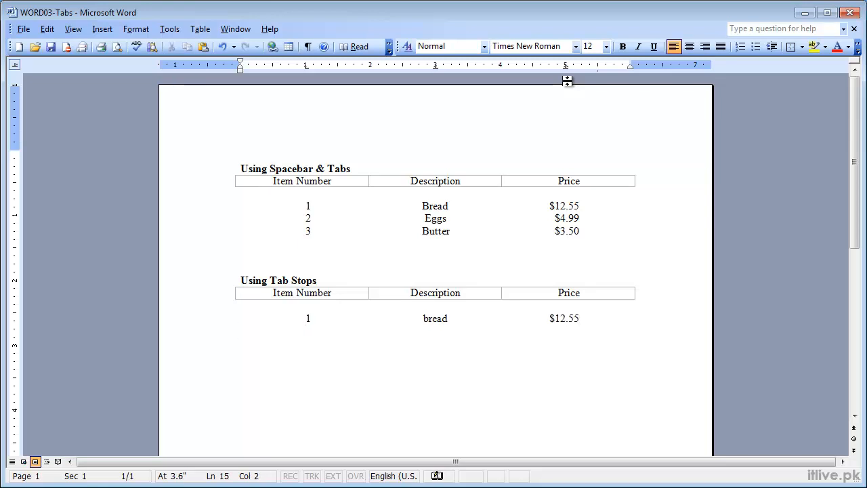
pyautogui.write('2')
pyautogui.press('Tab')
pyautogui.write('Eggs')
pyautogui.press('Tab')
pyautogui.write('$4.99')
pyautogui.press('Return')
# Enter the third row at the tab stops with item 3, Butter (capitalized) and $3.50.
pyautogui.press('Tab')
pyautogui.write('3')
pyautogui.press('Tab')
pyautogui.write('butter')
pyautogui.press('BackSpace')
pyautogui.press('BackSpace')
pyautogui.press('BackSpace')
pyautogui.press('BackSpace')
pyautogui.press('BackSpace')
pyautogui.press('BackSpace')
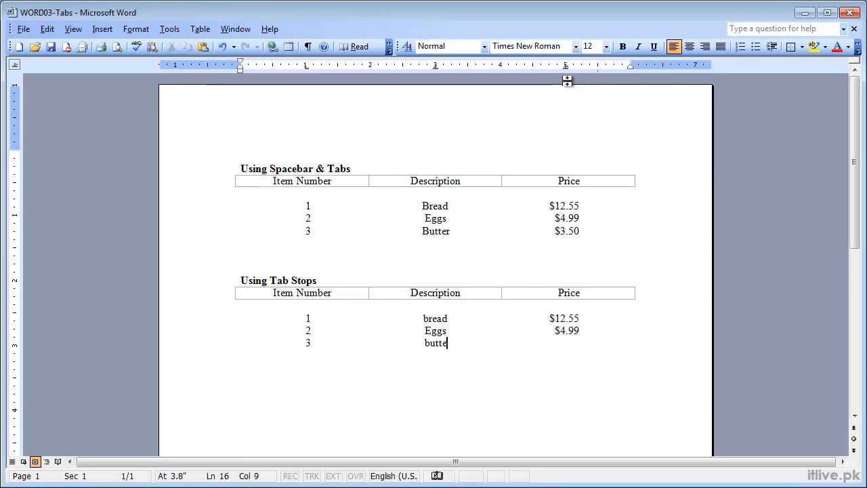
pyautogui.write('Butter')
pyautogui.press('Tab')
pyautogui.write('$3.50')
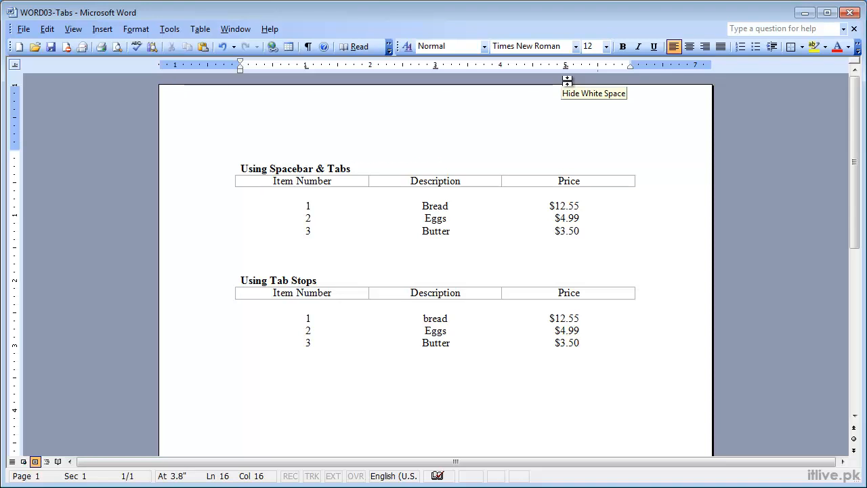
# Leave a blank line below the Butter row and clear all custom tab stops from the new line.
pyautogui.press('Return')
pyautogui.press('Return')
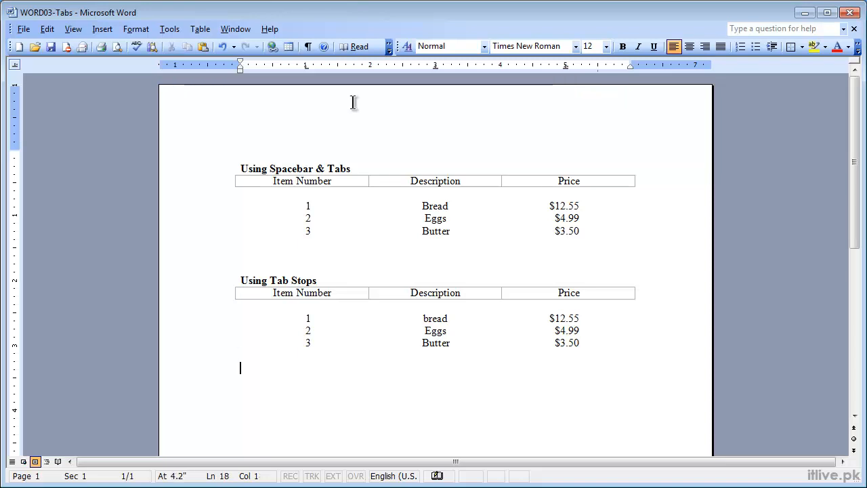
pyautogui.click(136, 30)
pyautogui.click(152, 107)
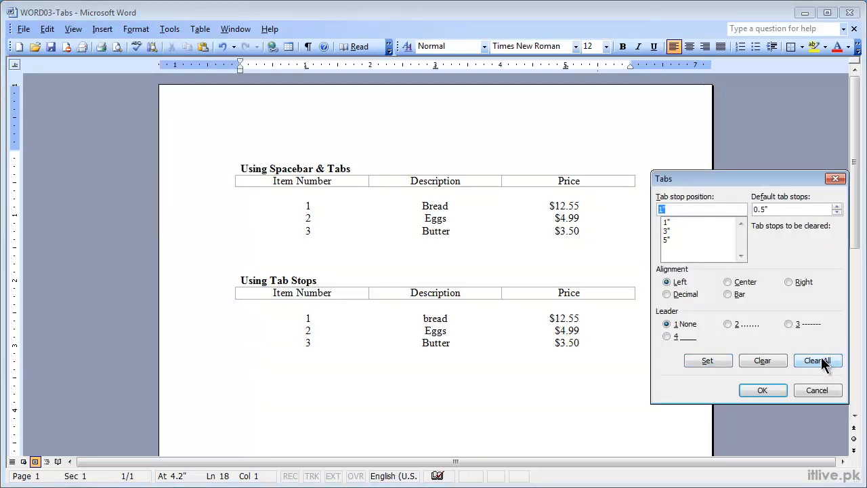
pyautogui.click(670, 231)
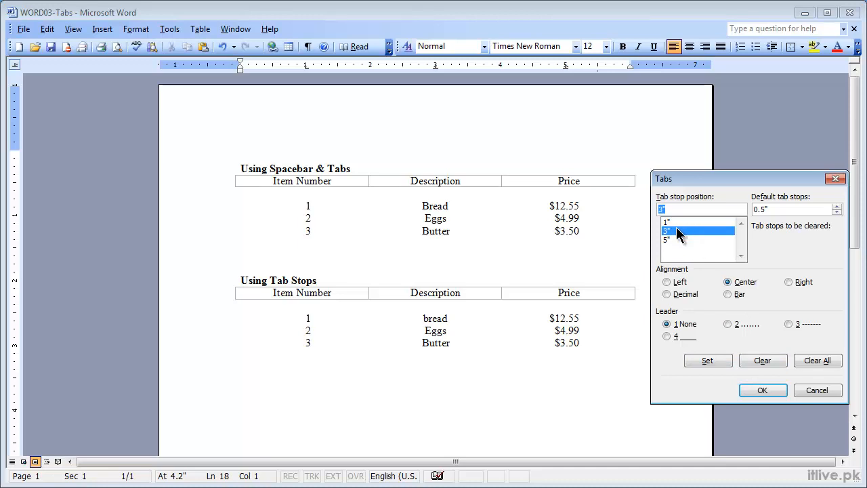
pyautogui.click(812, 357)
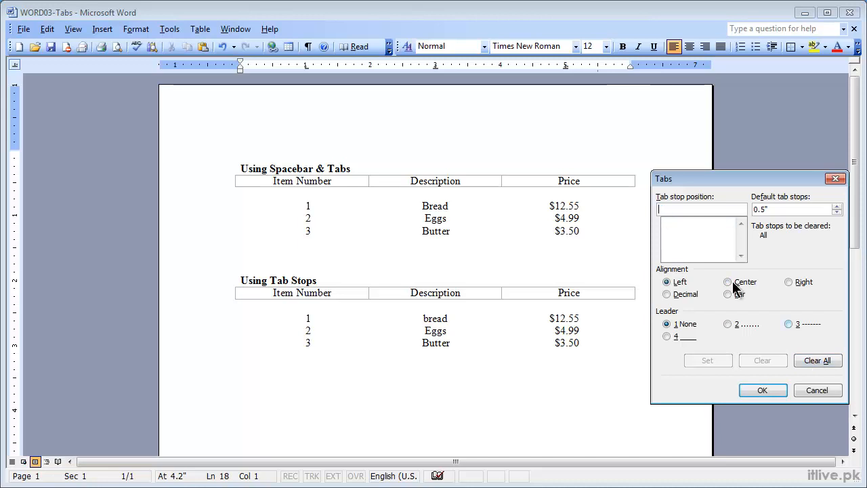
pyautogui.click(744, 386)
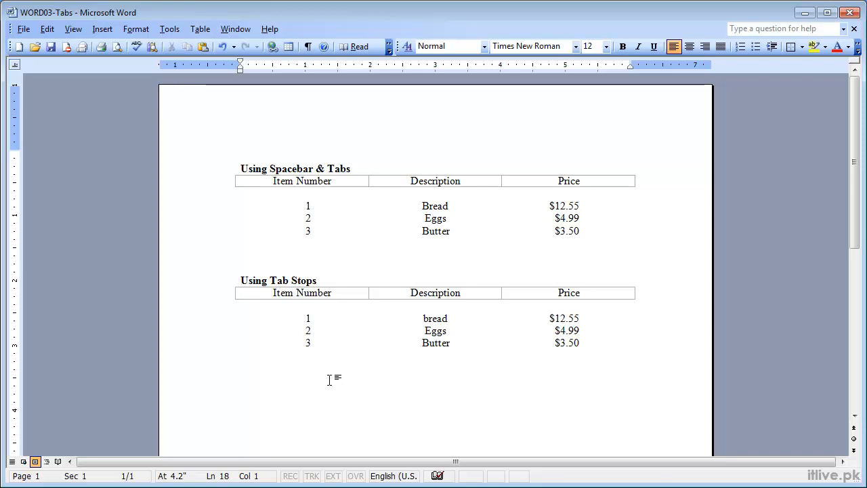
# Write a "Bread" line on a new line with manually entered dots leading to $12.99.
pyautogui.press('Return')
pyautogui.write('Bread.')
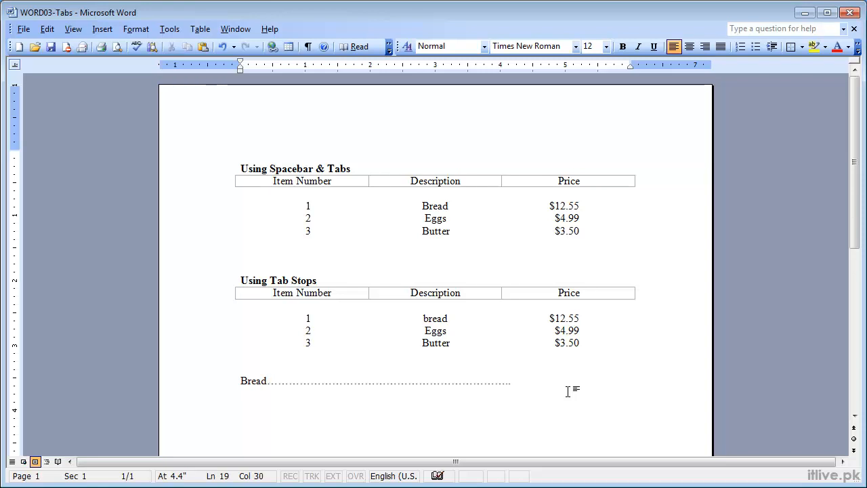
pyautogui.write('...........................$12.99')
pyautogui.press('Return')
# Write an "Eggs" line below the dotted Bread line with manually entered dots leading to $4.99.
pyautogui.write('Eggs')
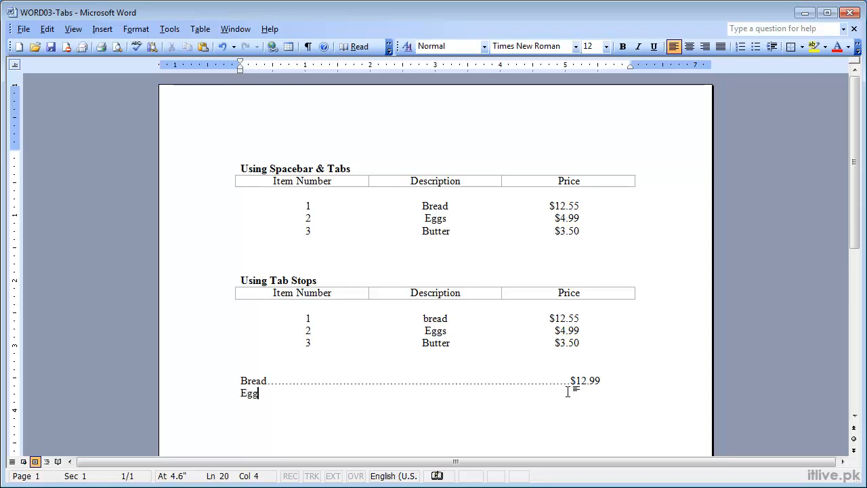
pyautogui.write('...............................')
pyautogui.write('............................................................')
pyautogui.write('.')
pyautogui.write('..')
pyautogui.write('$')
pyautogui.write('4')
pyautogui.write('.99')
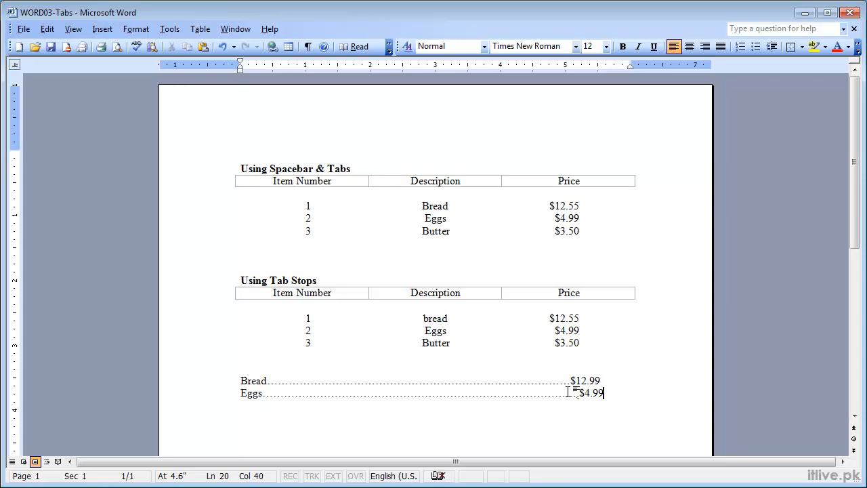
# Insert "Sandwich" after "Bread" in the first dotted line, and delete the whole manually dotted list.
pyautogui.click(567, 393)
pyautogui.moveTo(575, 409)
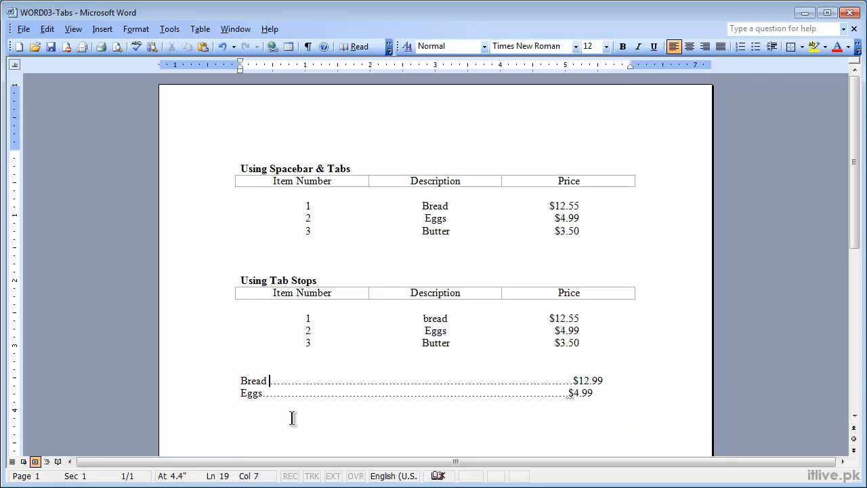
pyautogui.write('Sandi')
pyautogui.press('BackSpace')
pyautogui.write('wich')
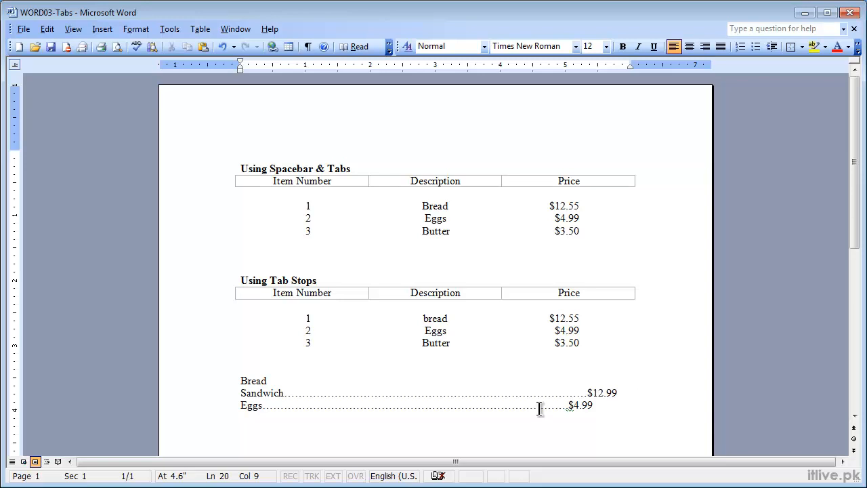
pyautogui.moveTo(629, 408); pyautogui.dragTo(209, 383)
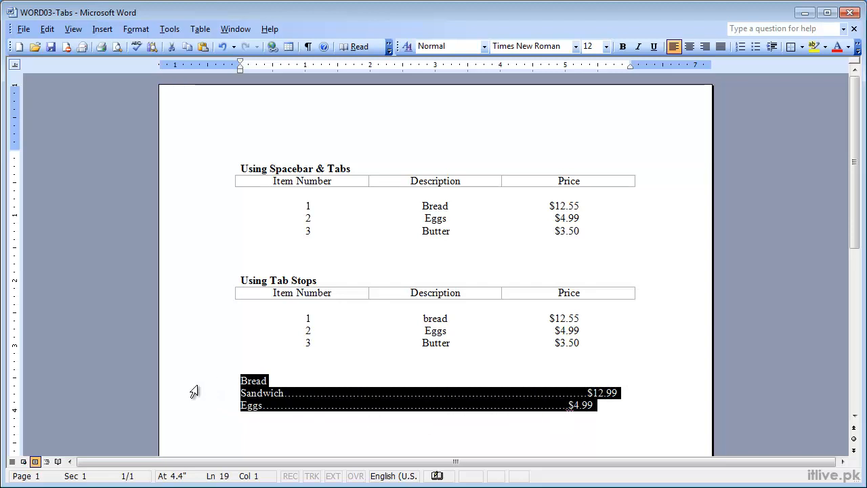
pyautogui.press('Delete')
# Set a left tab stop at 1" for the empty line below the item rows.
pyautogui.click(136, 28)
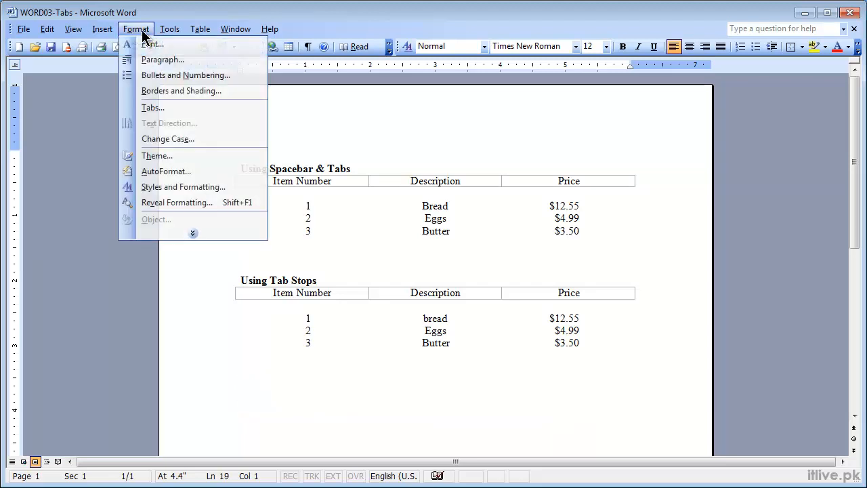
pyautogui.click(143, 108)
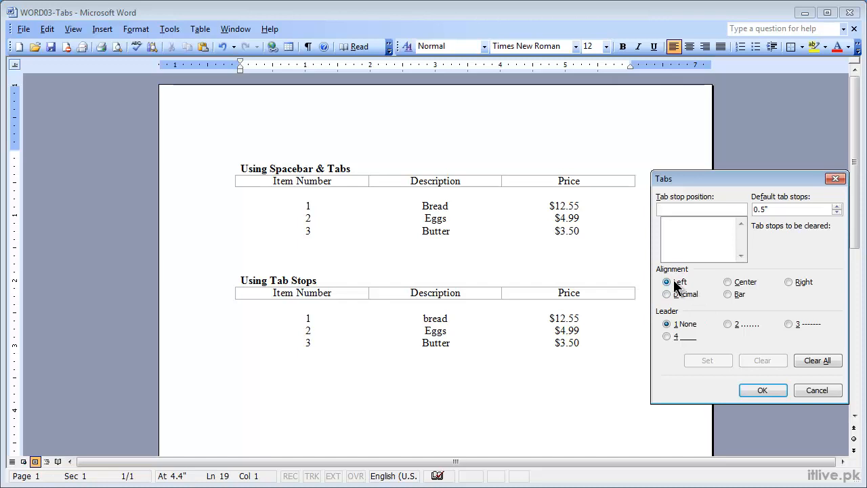
pyautogui.write('1')
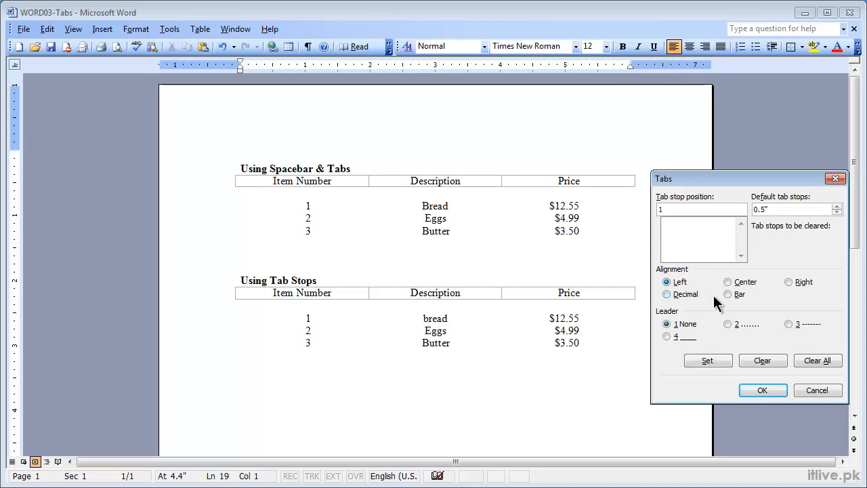
pyautogui.click(713, 356)
# Add a right tab stop at 5" with dotted leader 2 to the line and apply the tab settings.
pyautogui.write('5')
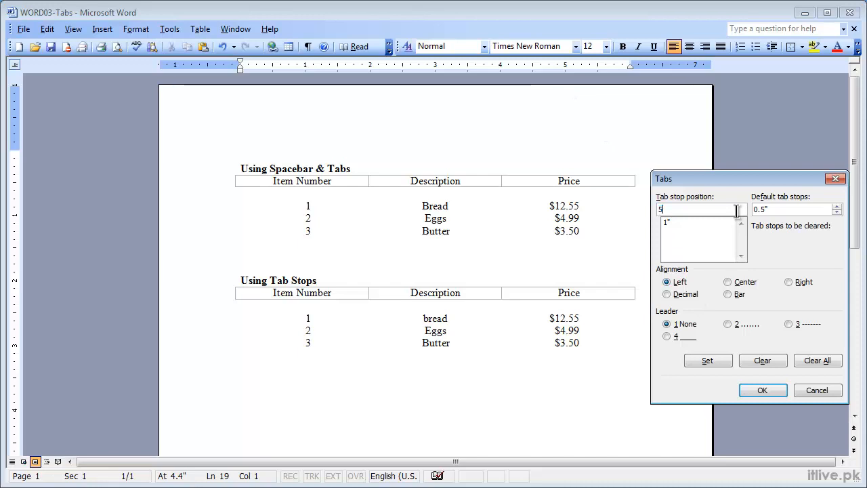
pyautogui.click(789, 281)
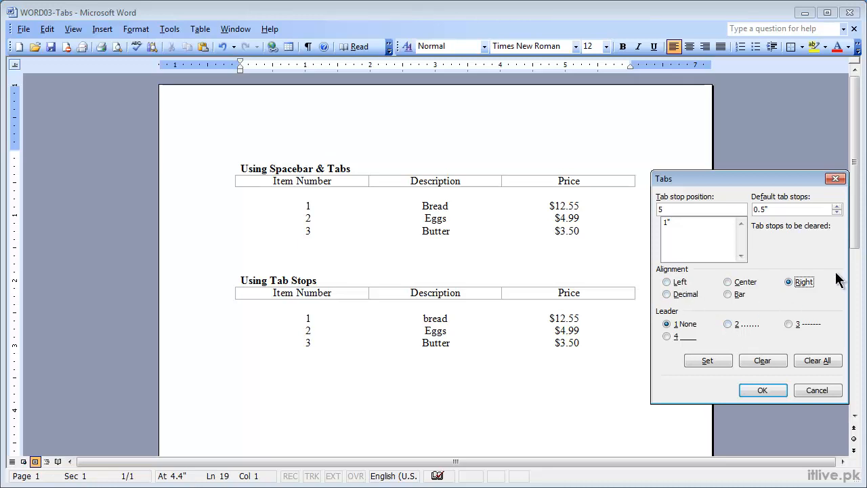
pyautogui.click(727, 324)
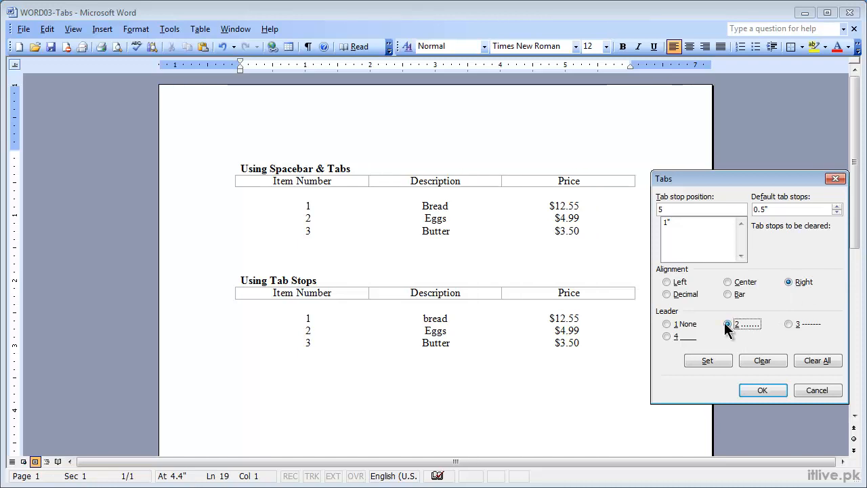
pyautogui.click(707, 361)
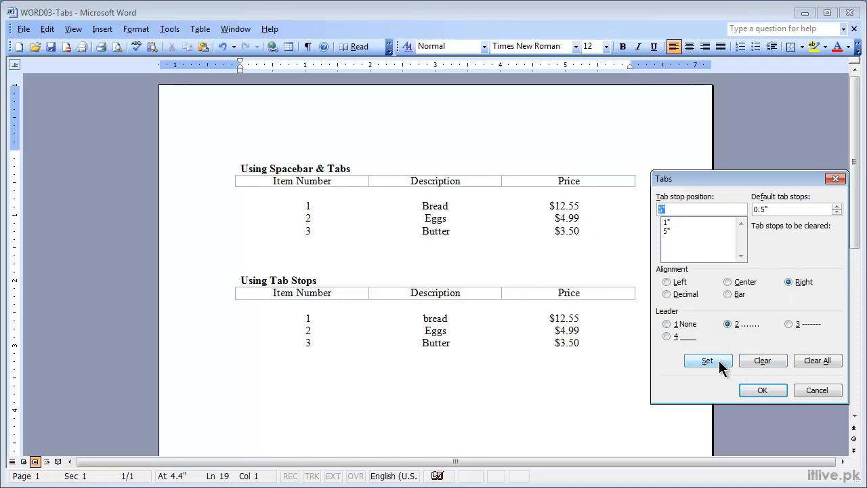
pyautogui.click(758, 390)
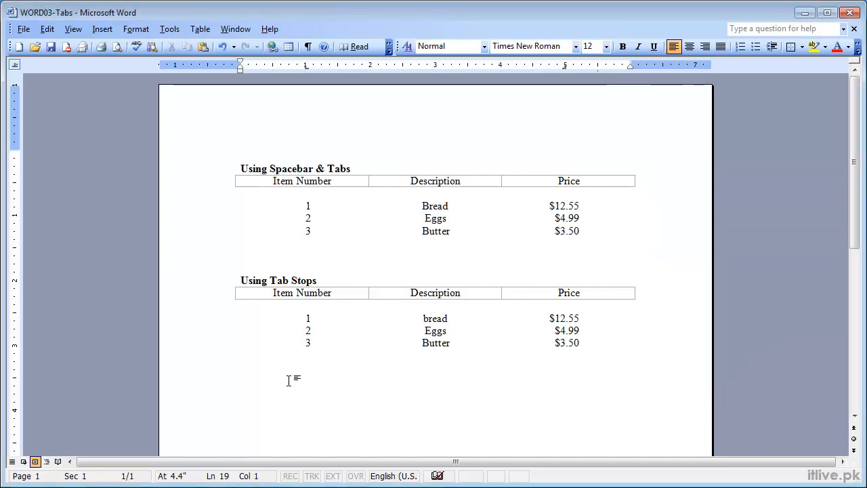
# Write a tab-aligned "Bread" entry on the empty line with the dotted leader running to the price $12.55.
pyautogui.press('Tab')
pyautogui.write('Butter')
pyautogui.press('BackSpace')
pyautogui.press('BackSpace')
pyautogui.press('BackSpace')
pyautogui.press('BackSpace')
pyautogui.press('BackSpace')
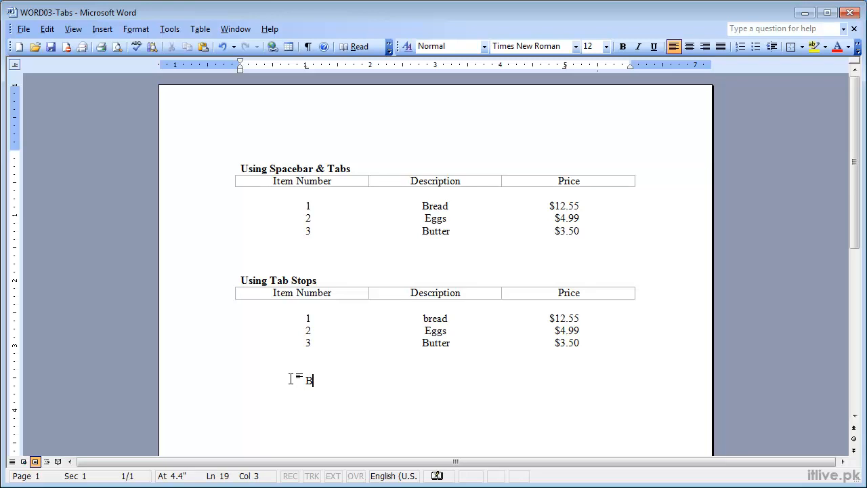
pyautogui.write('read')
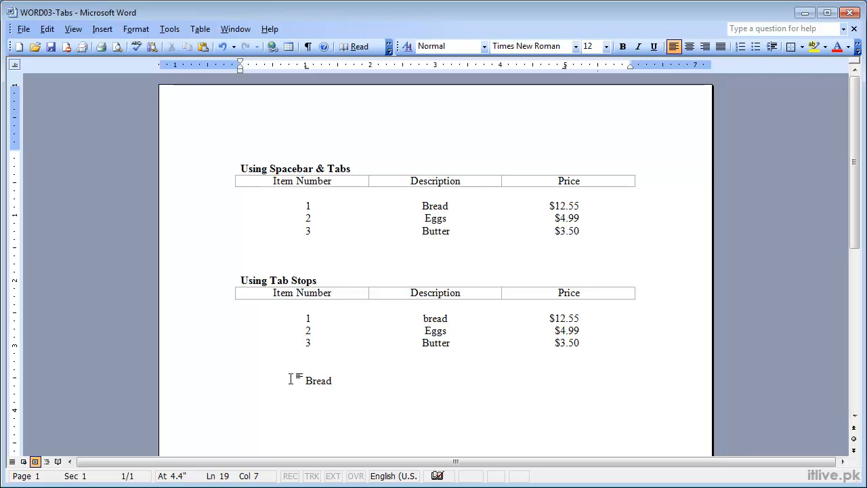
pyautogui.press('Tab')
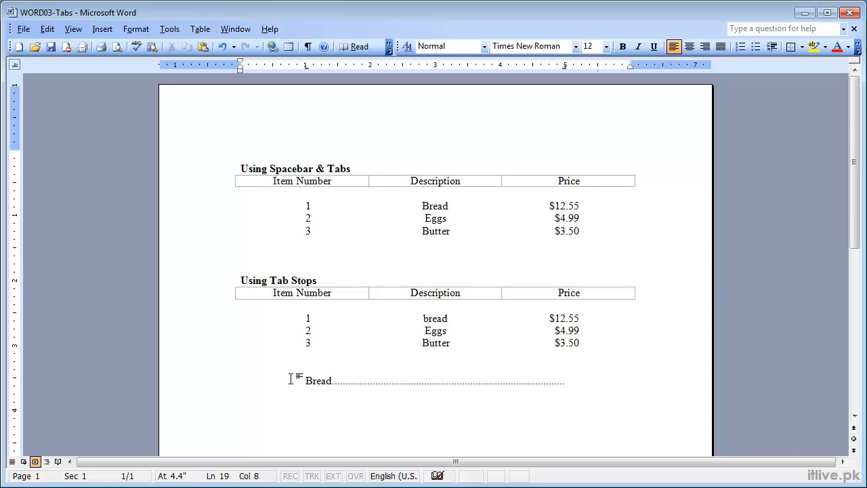
pyautogui.write('$12.')
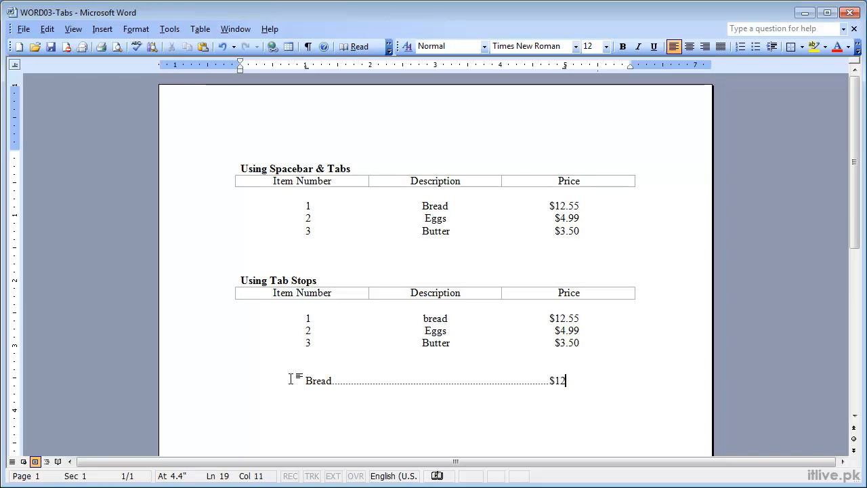
pyautogui.write('55')
# Add an "Eggs" line below the Bread entry, with the dotted leader running to the price $4.99.
pyautogui.press('Return')
pyautogui.press('Tab')
pyautogui.write('Eggs')
pyautogui.press('Tab')
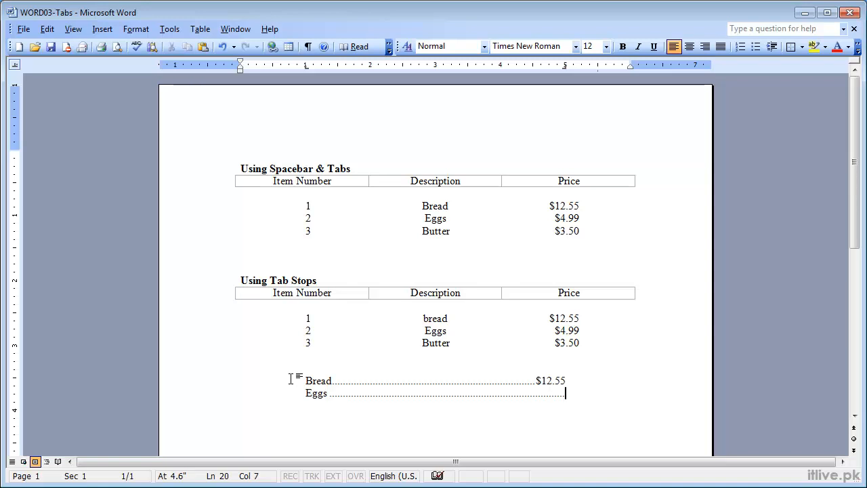
pyautogui.write('$4.99')
# Add a "Butter" line below the Eggs entry, with the dotted leader running to the price $3.50.
pyautogui.press('Return')
pyautogui.press('Tab')
pyautogui.write('Butter')
pyautogui.press('Tab')
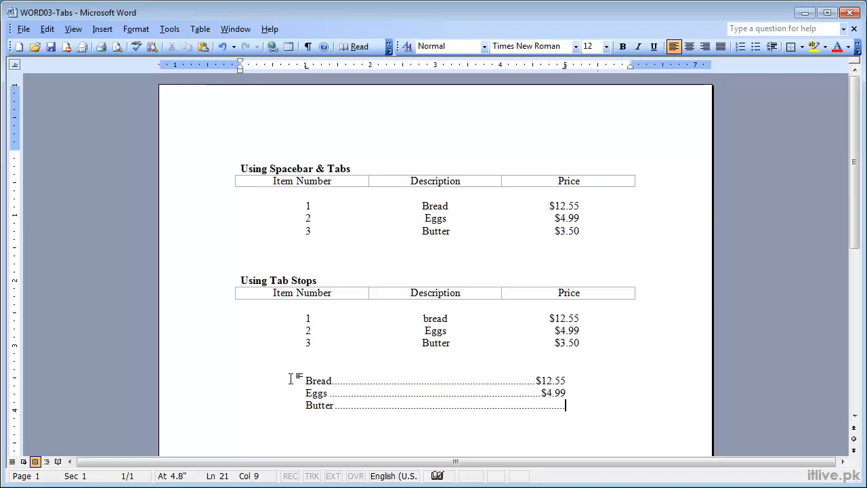
pyautogui.write('$3.50')
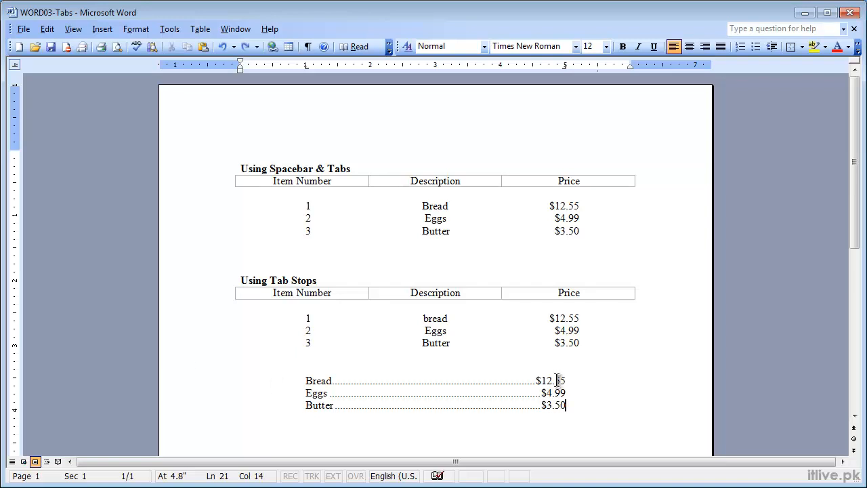
# Change the 5" tab stop of the three dotted-leader lines to decimal alignment, keeping leader 2.
pyautogui.moveTo(574, 405); pyautogui.dragTo(271, 383)
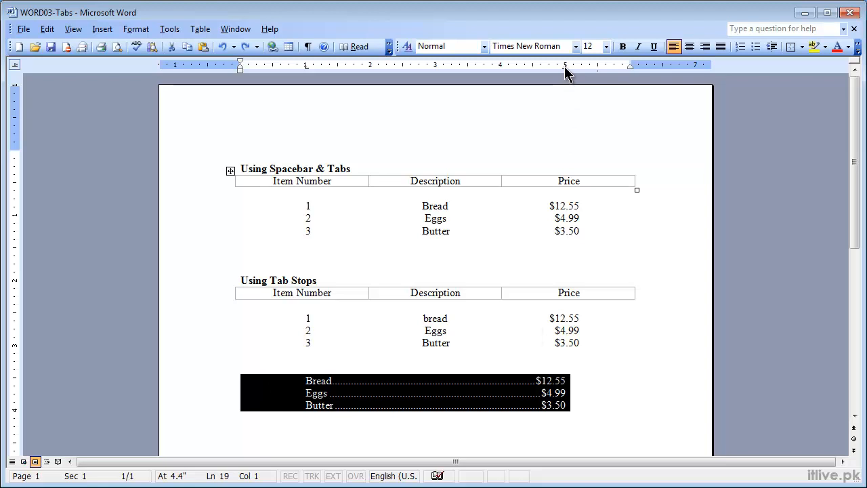
pyautogui.click(565, 67)
pyautogui.doubleClick(565, 68)
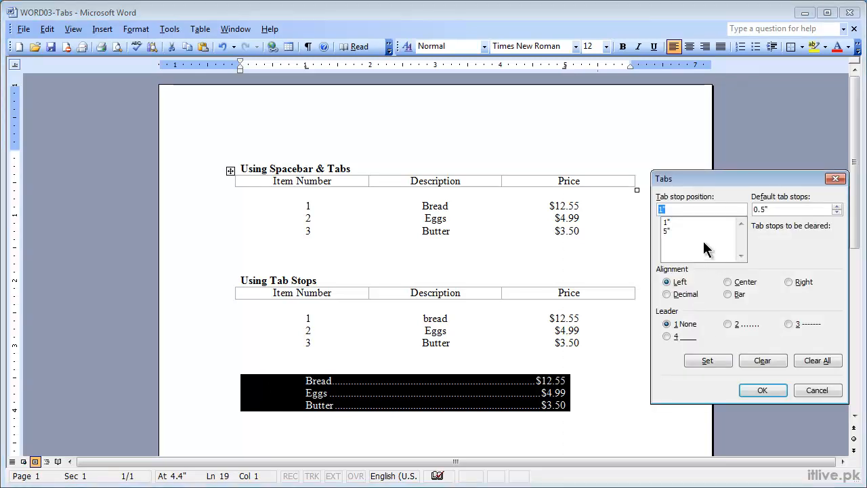
pyautogui.click(674, 233)
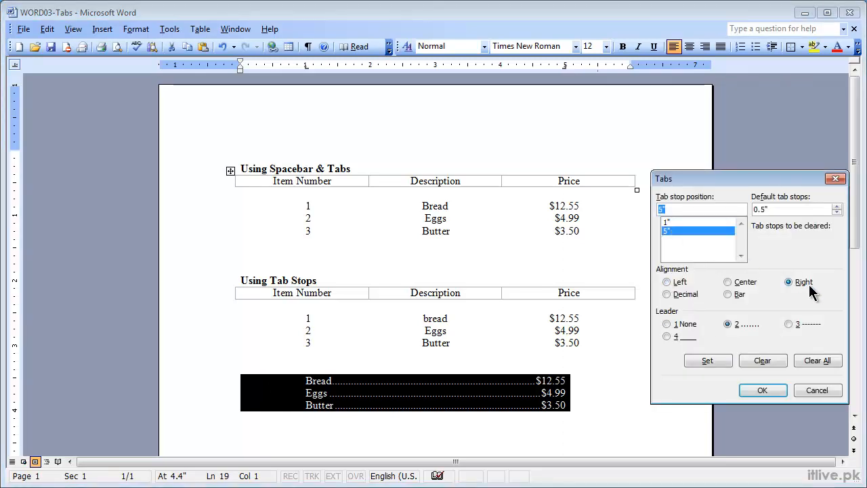
pyautogui.click(667, 294)
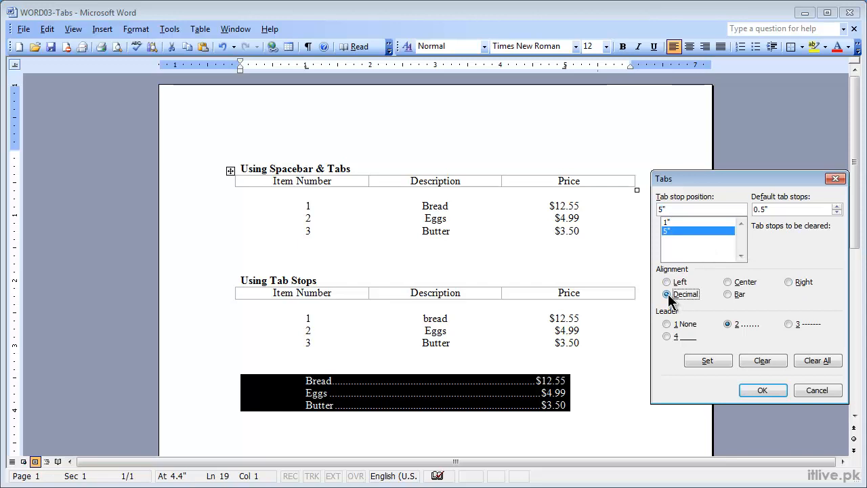
pyautogui.click(706, 360)
pyautogui.click(760, 391)
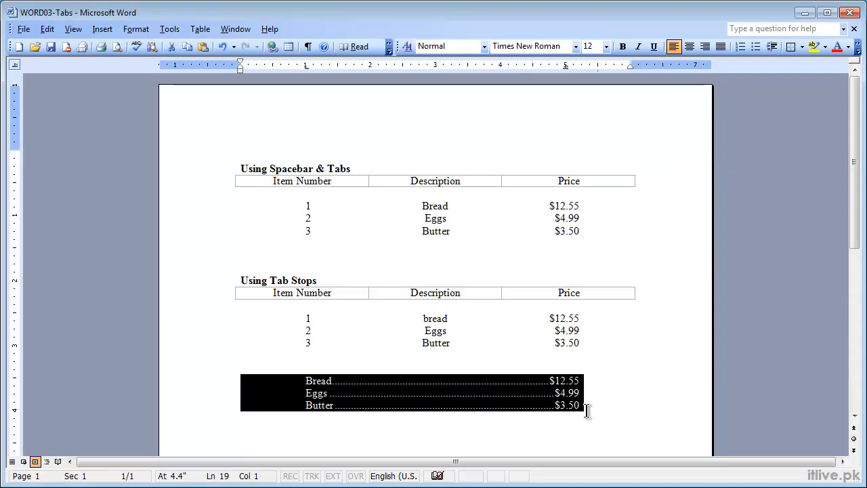
pyautogui.click(590, 414)
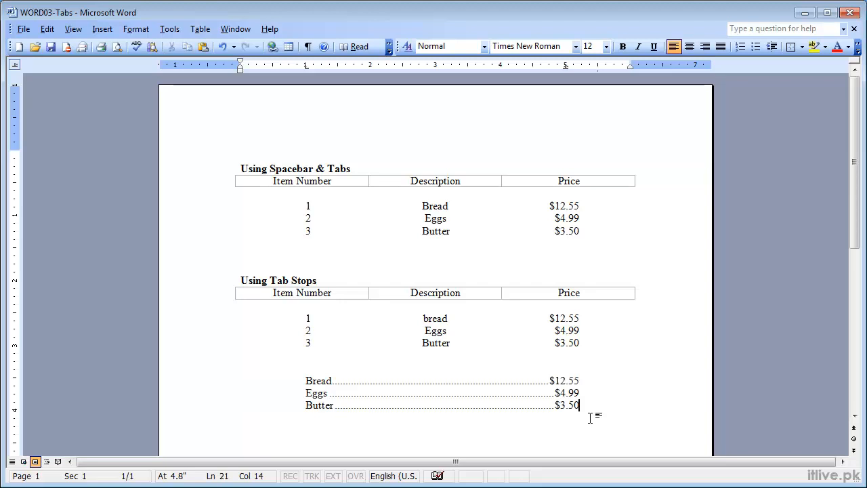